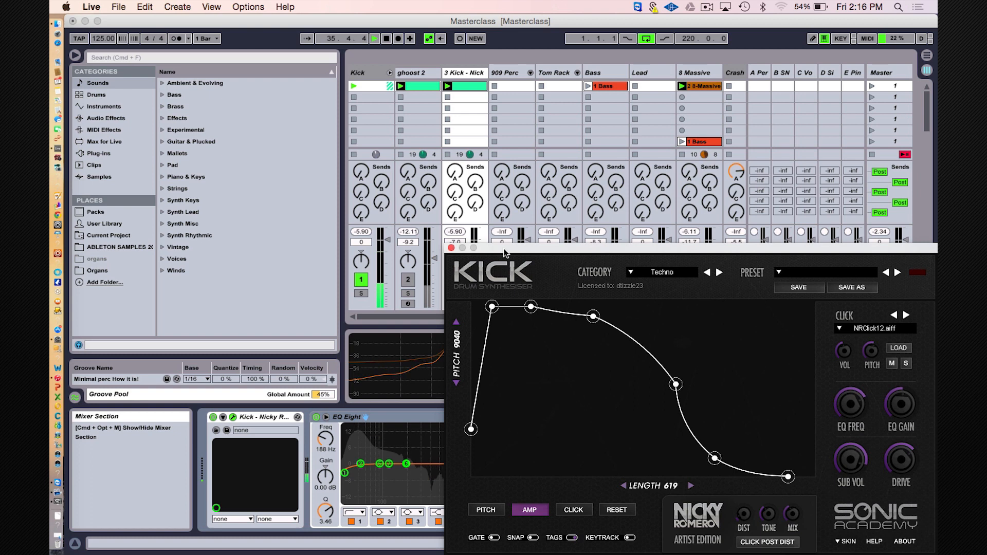
Step: Create an empty MIDI clip in the first slot of the 909 Perc track and launch it
drag(506, 252, 508, 443)
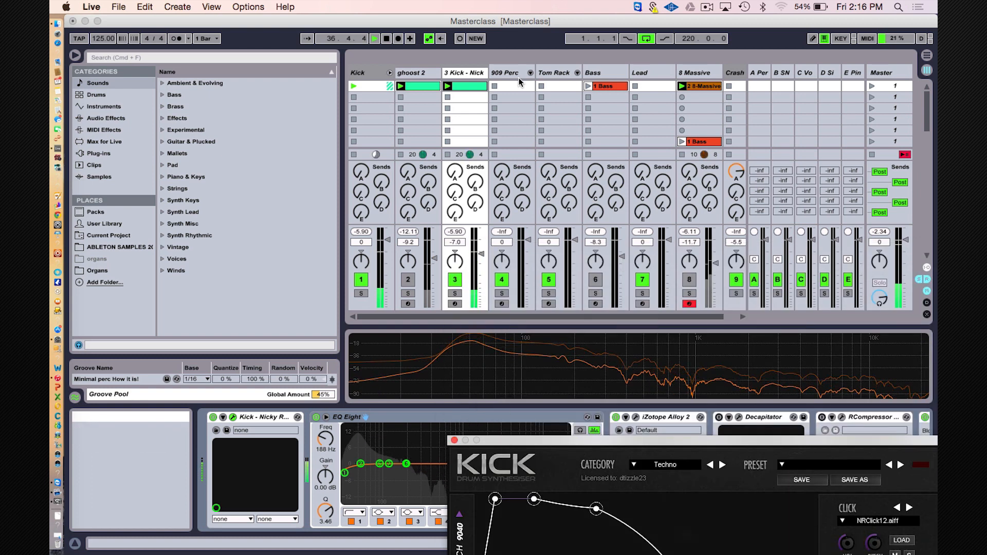
scroll(519, 80, right, 3)
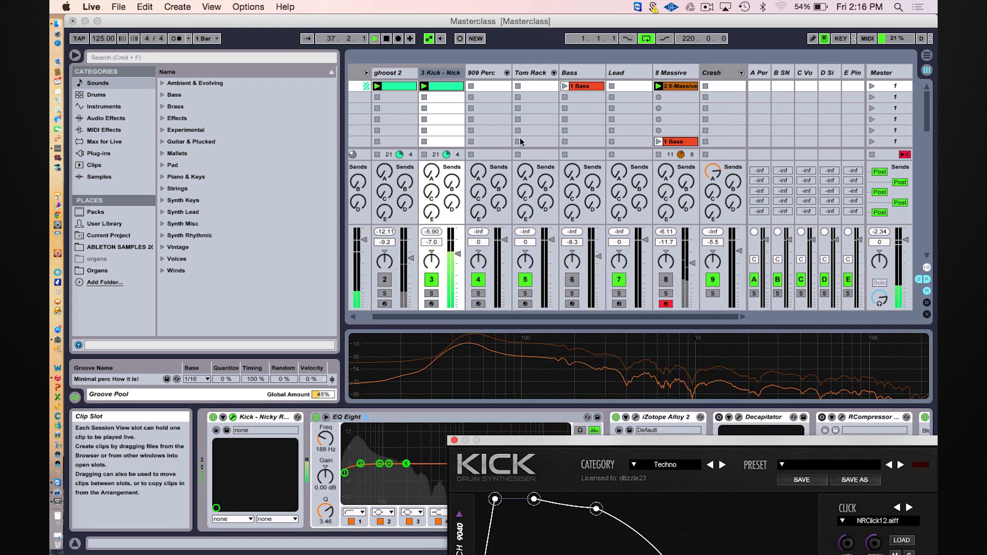
click(526, 72)
click(494, 73)
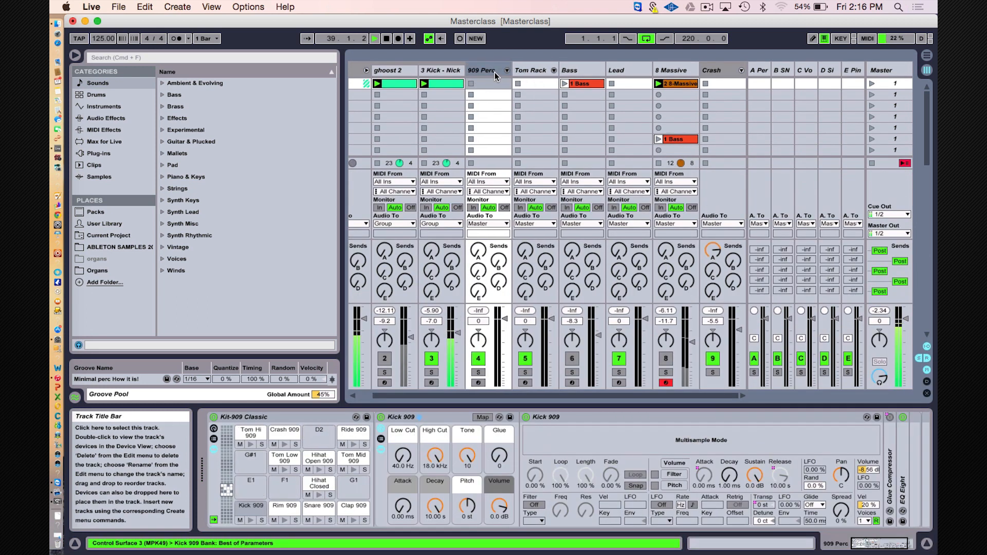
double_click(482, 83)
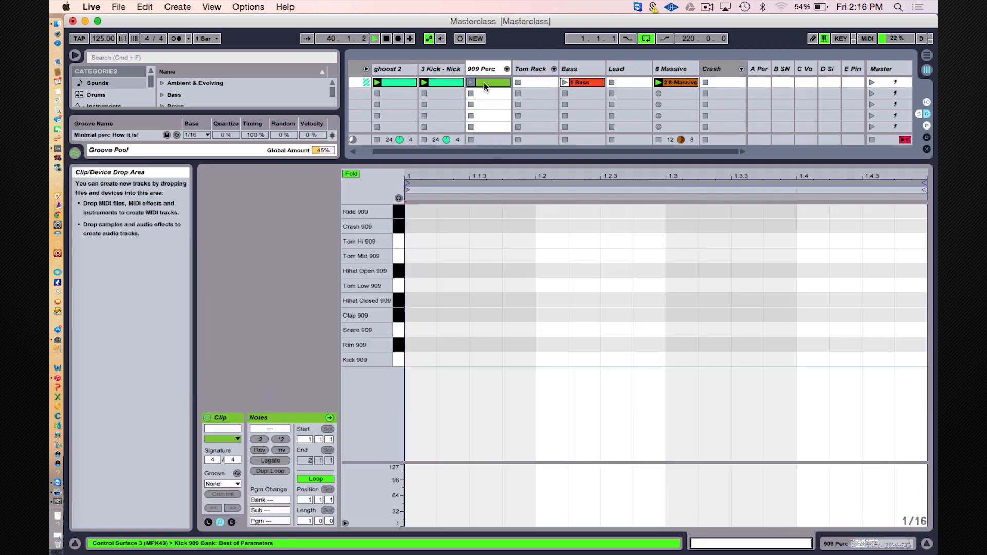
click(471, 82)
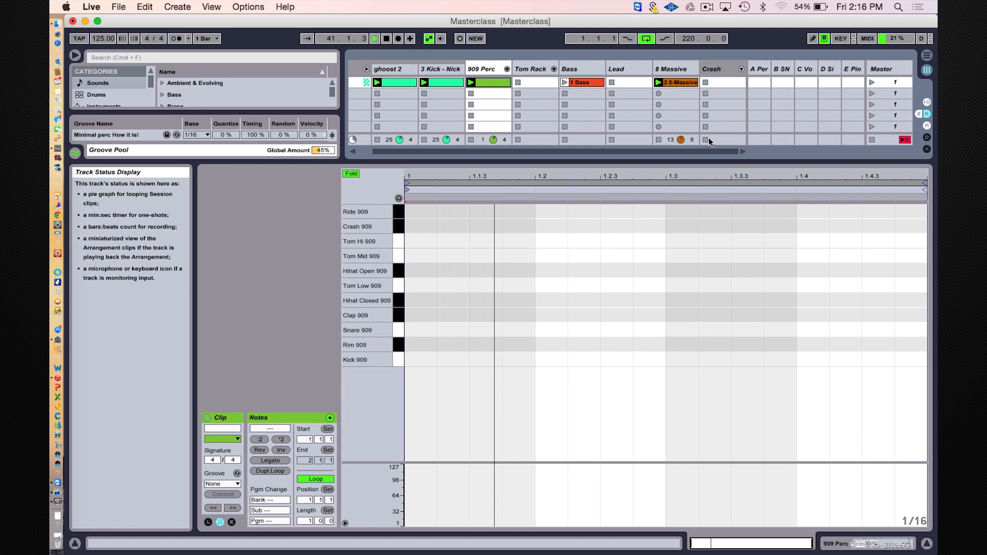
Step: Add Hihat Open 909 notes at 1.1.3, 1.2.3, 1.3.3 and 1.4.3 and Clap 909 notes at 1.2 and 1.4 in the 909 Perc clip
click(482, 69)
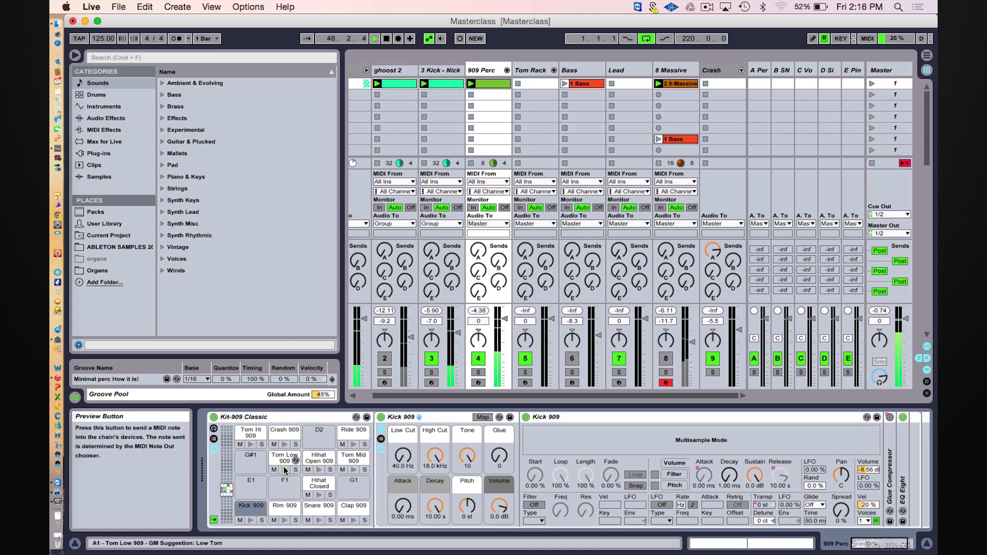
double_click(486, 82)
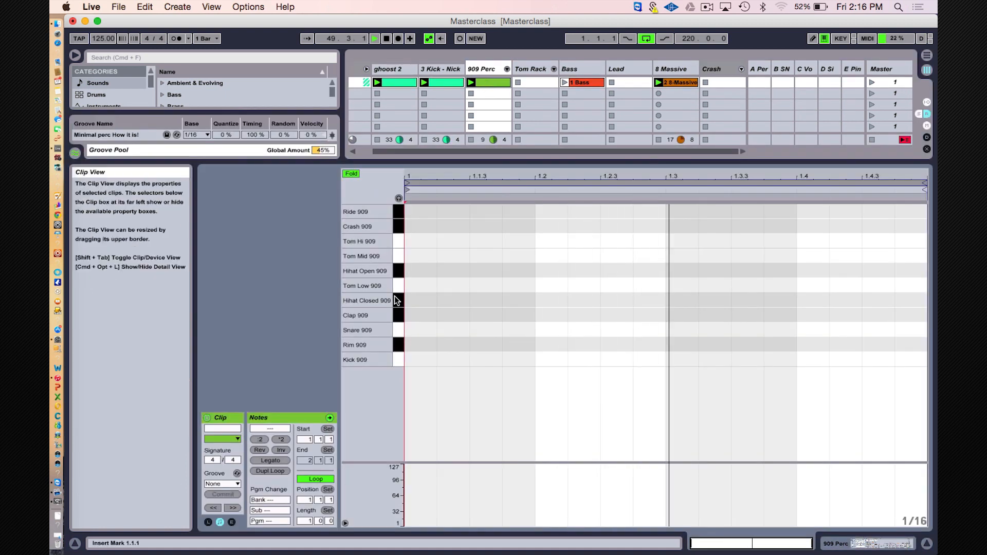
double_click(485, 270)
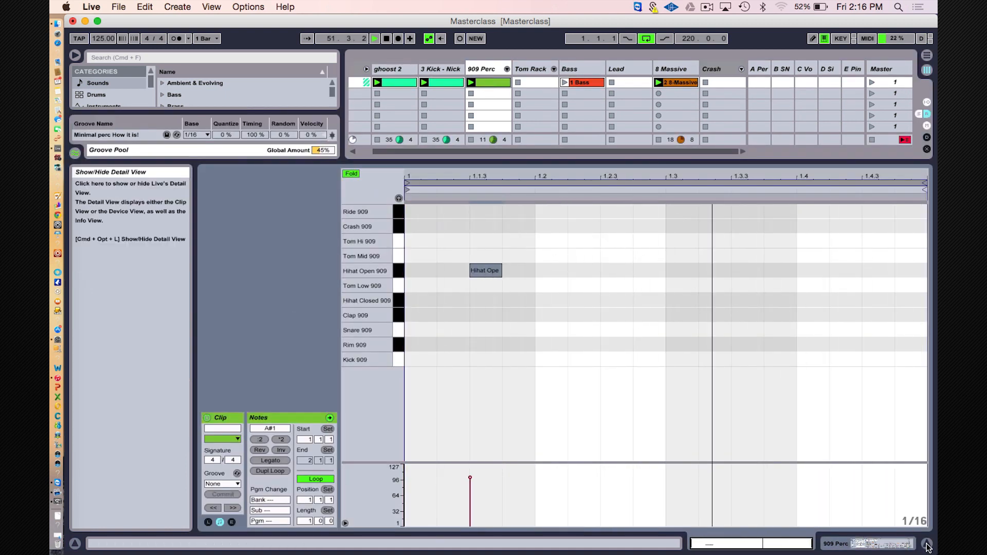
double_click(615, 268)
double_click(743, 270)
double_click(878, 271)
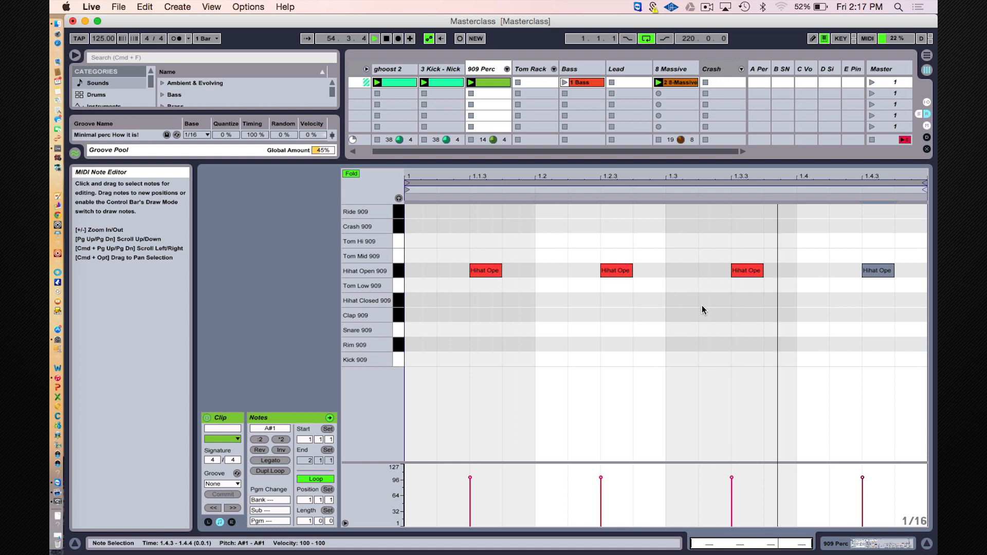
double_click(543, 316)
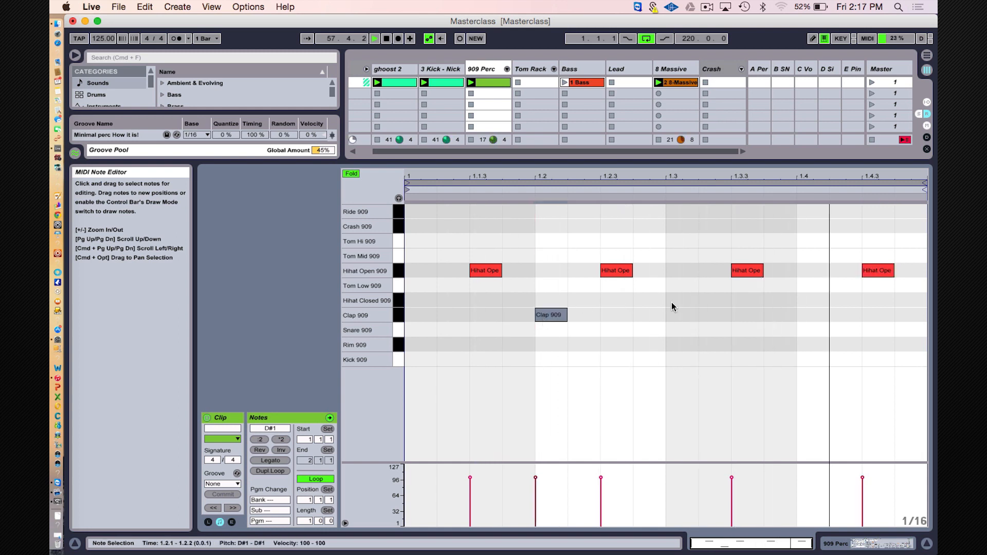
double_click(817, 315)
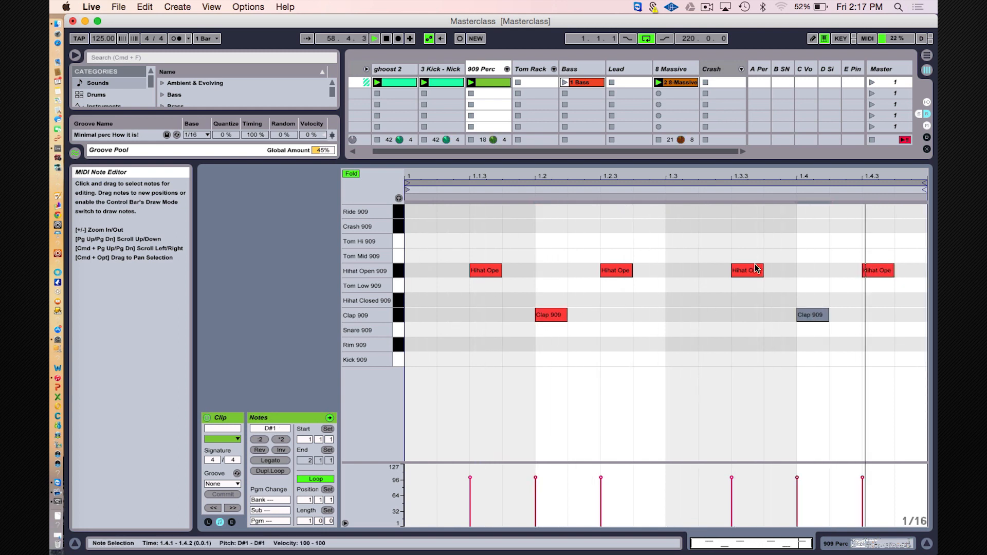
Step: Set the Hihat Open 909 pad's Decay to 276 ms and Glue to 24, with the 909 Perc track volume at -3.0 dB
double_click(483, 69)
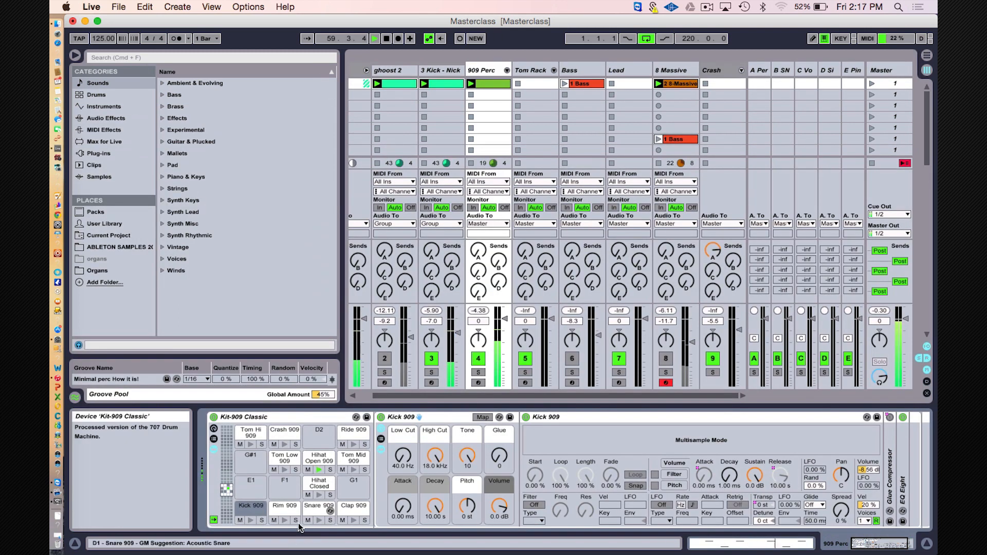
click(315, 463)
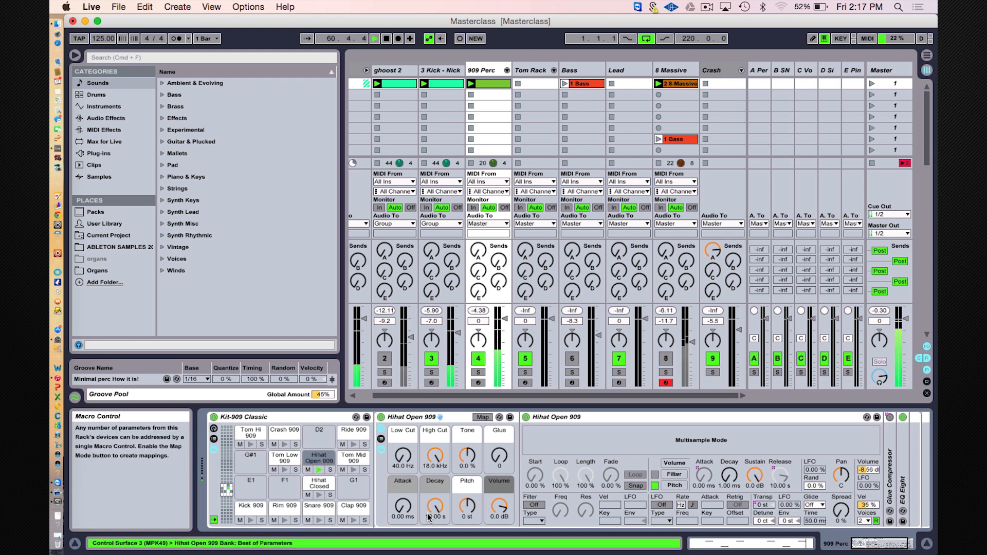
mouse_move(435, 506)
mouse_down()
mouse_move(435, 526)
mouse_move(435, 512)
mouse_up()
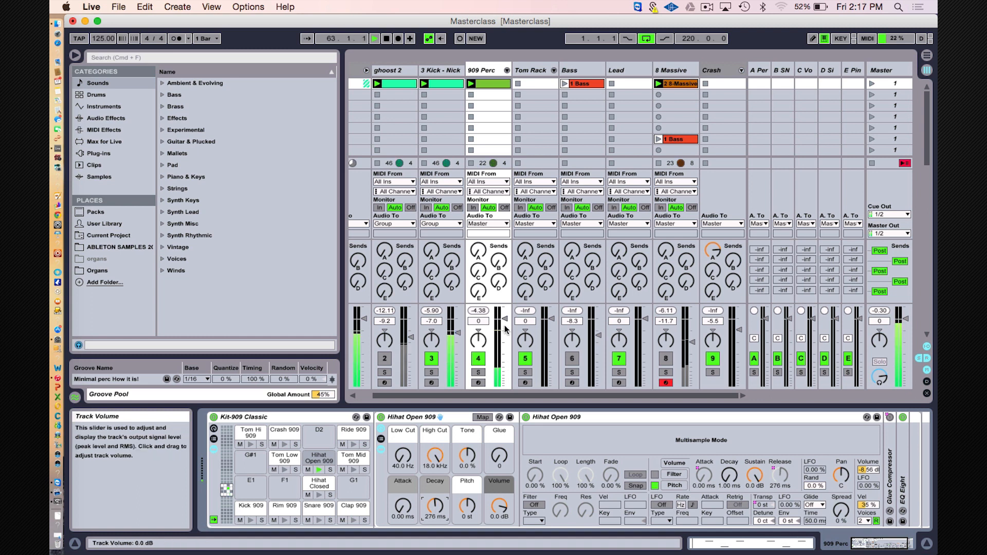
drag(504, 319, 505, 326)
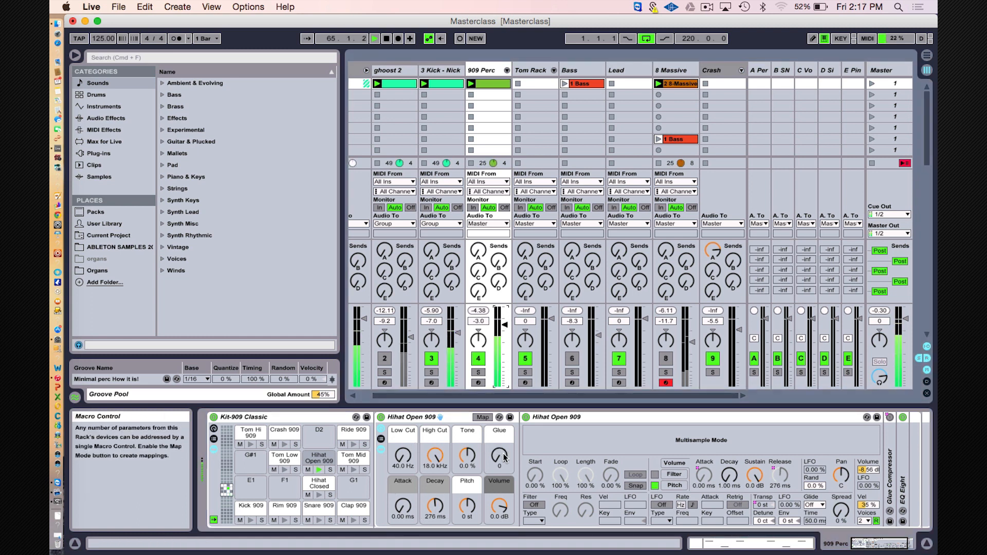
drag(500, 456, 499, 452)
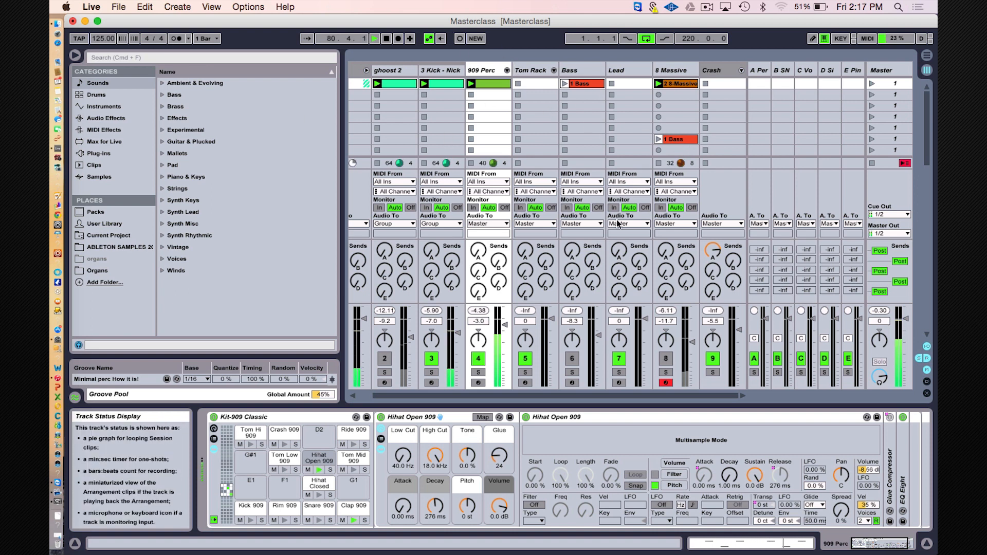
Step: Activate the Bass track and record new bass clips into its second and third slots
click(570, 359)
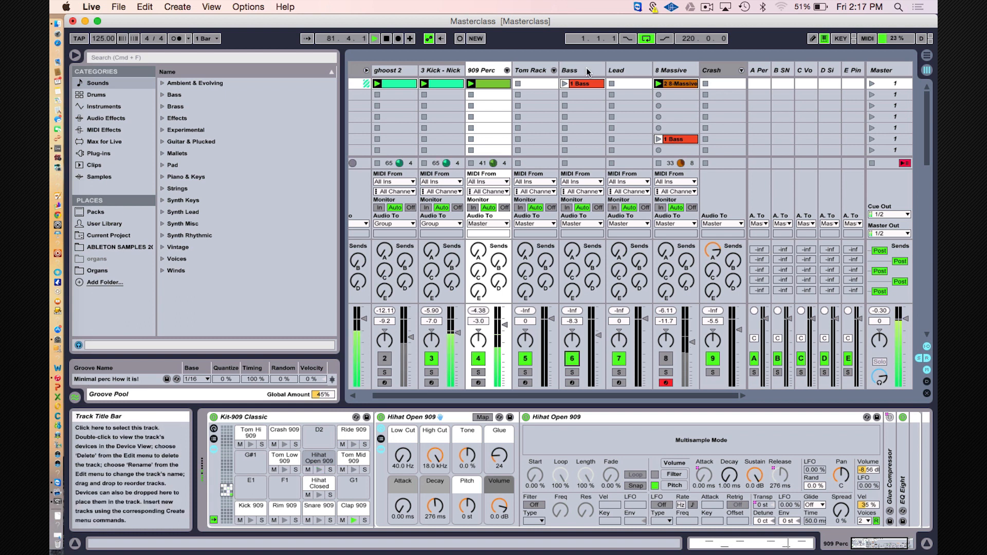
double_click(566, 95)
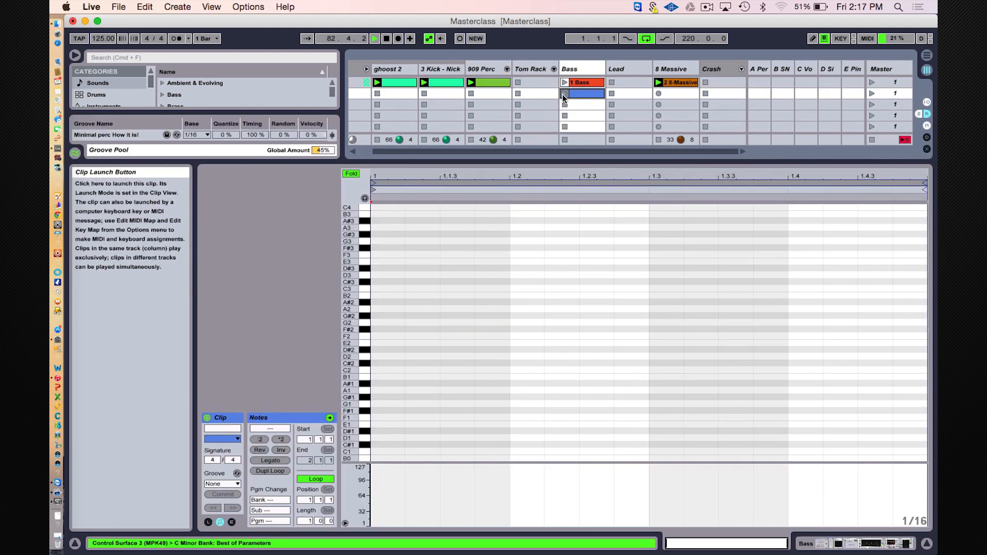
click(564, 95)
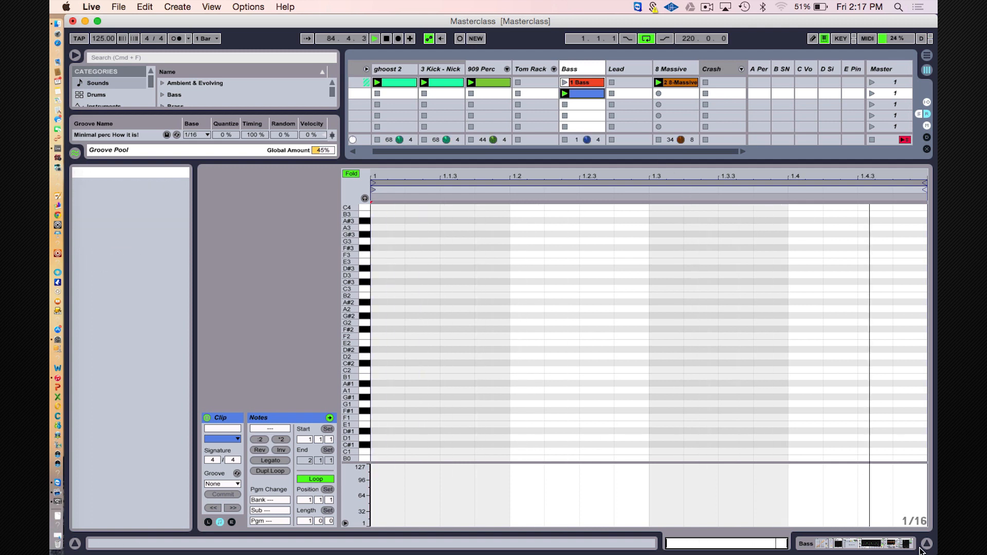
click(926, 544)
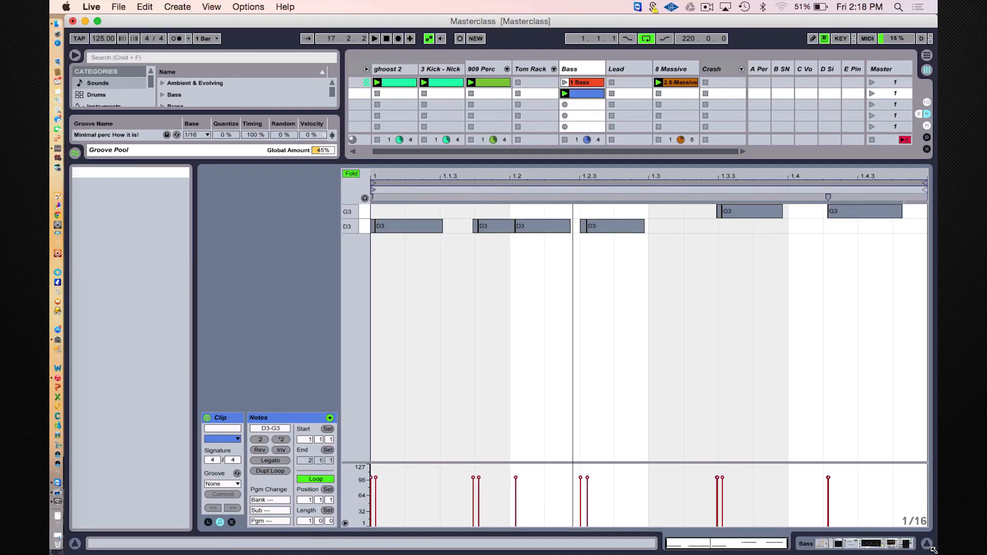
click(927, 544)
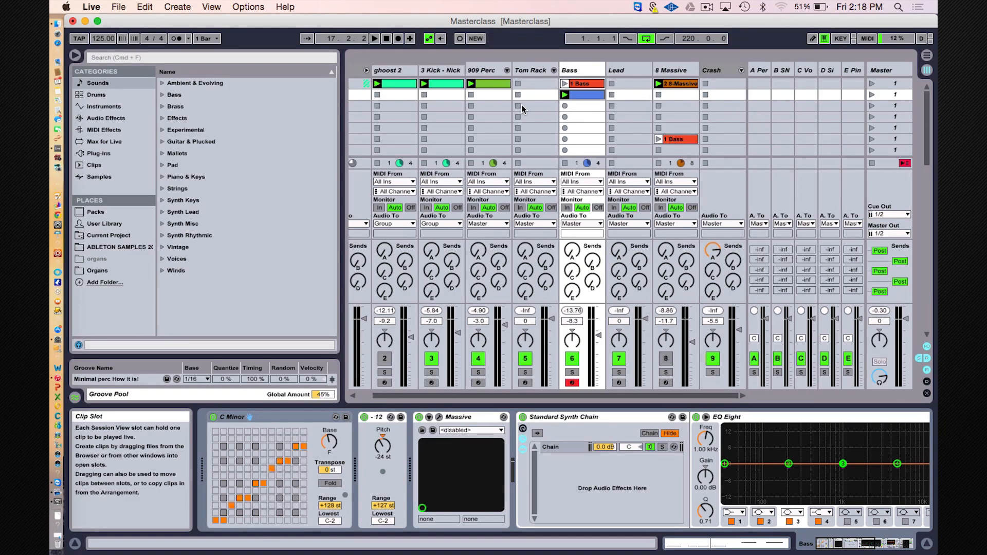
click(566, 104)
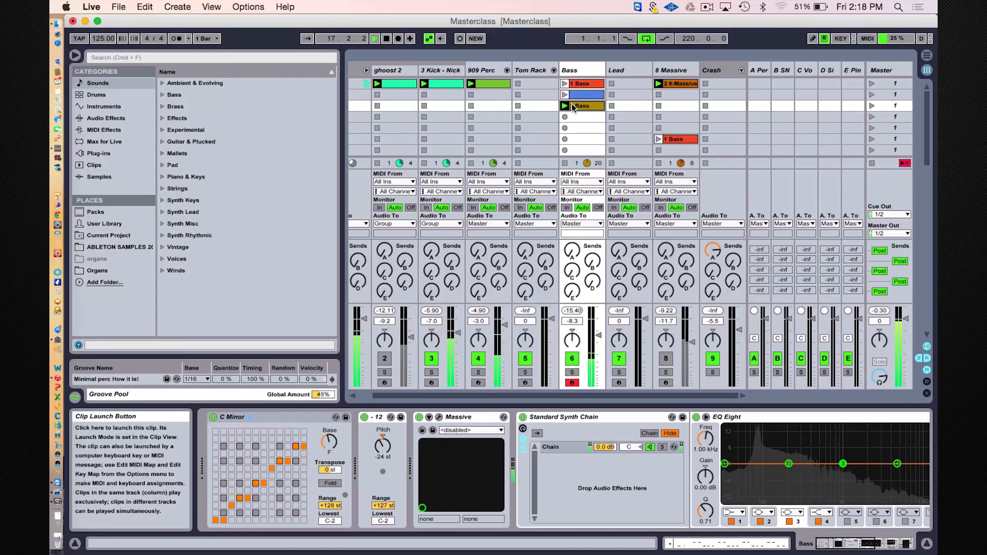
Step: Make the 2 Bass clip start and loop from bar 2 and quantize all its notes
click(584, 105)
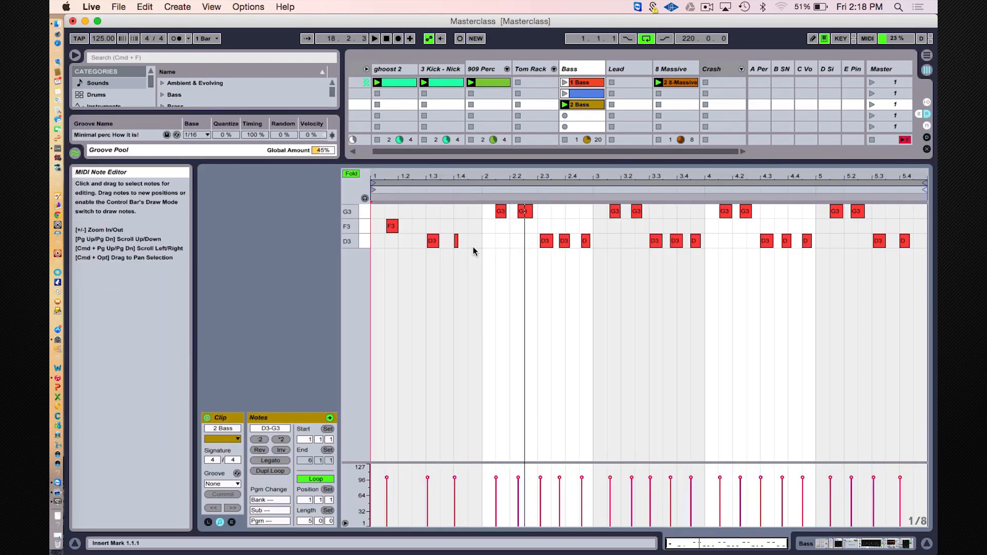
drag(380, 193, 484, 191)
click(517, 240)
right_click(519, 241)
click(551, 264)
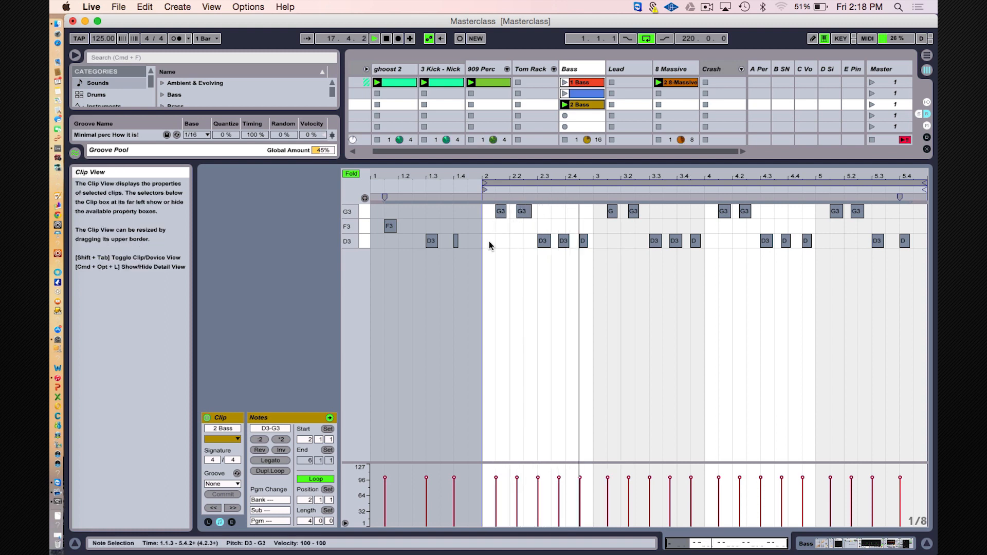
click(309, 522)
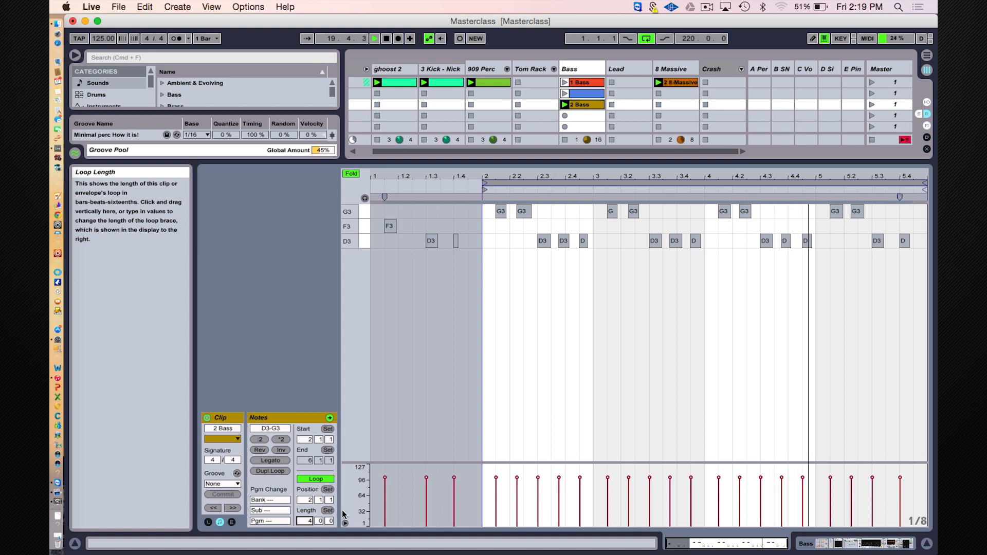
Step: Search the browser for "glue" and add Glue Compressor to the end of the Bass track's device chain
click(927, 545)
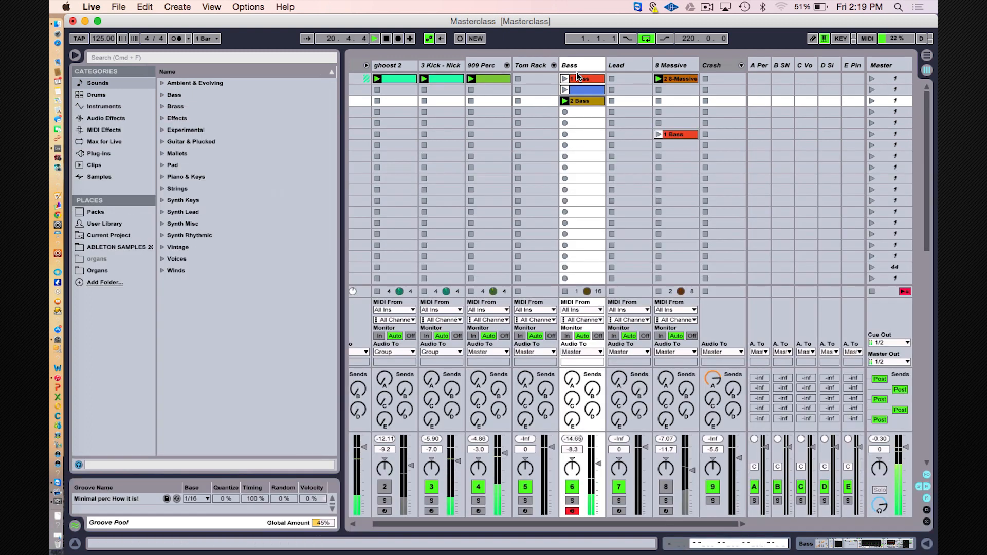
click(927, 544)
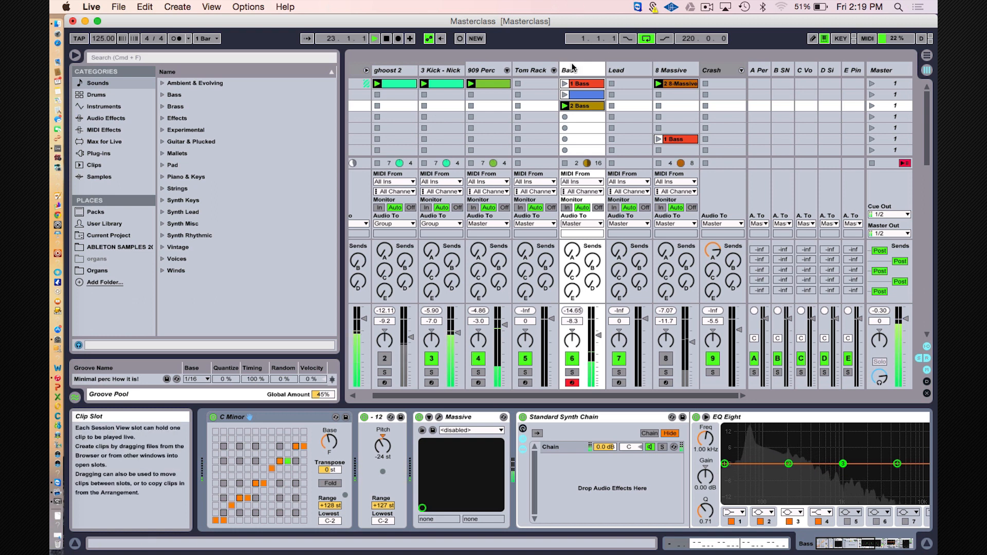
scroll(628, 463, right, 10)
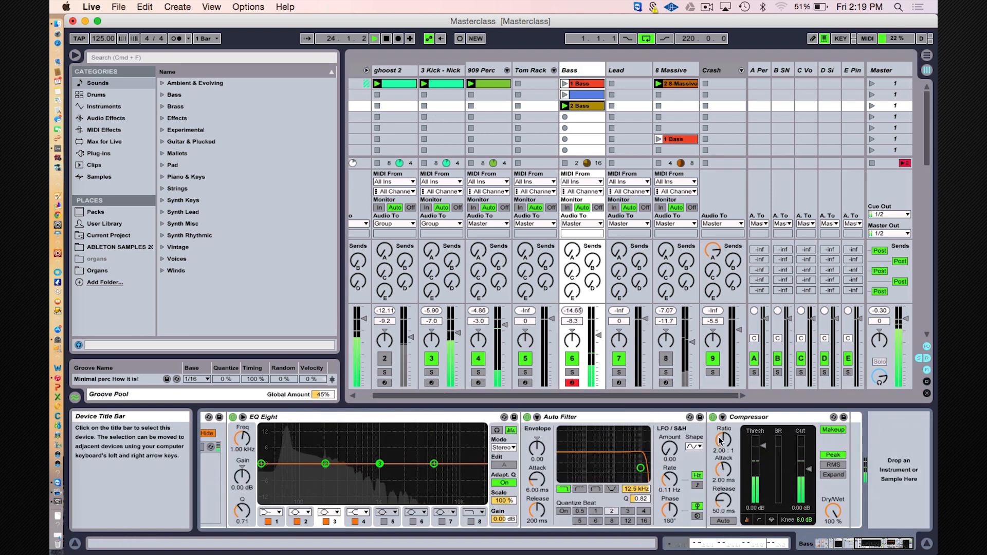
click(108, 59)
text(glue)
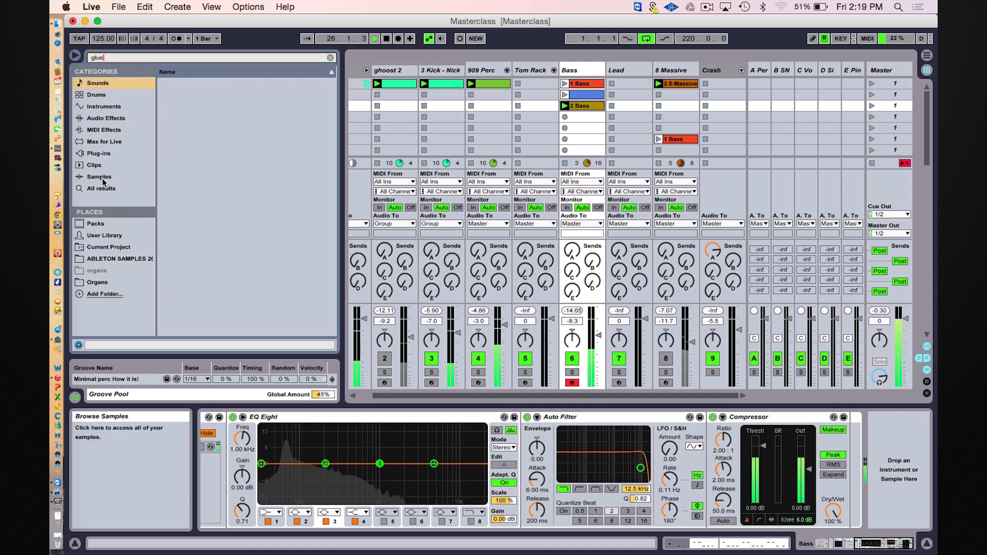
click(101, 188)
double_click(197, 83)
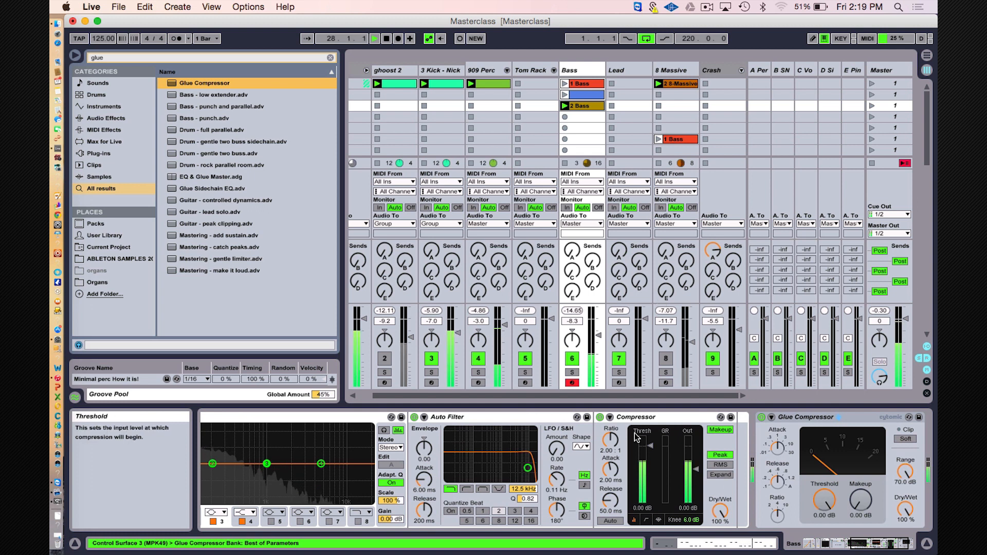
Step: Enable the sidechain on the Bass track's Compressor with ghoost 2 as its audio source
click(610, 417)
click(625, 431)
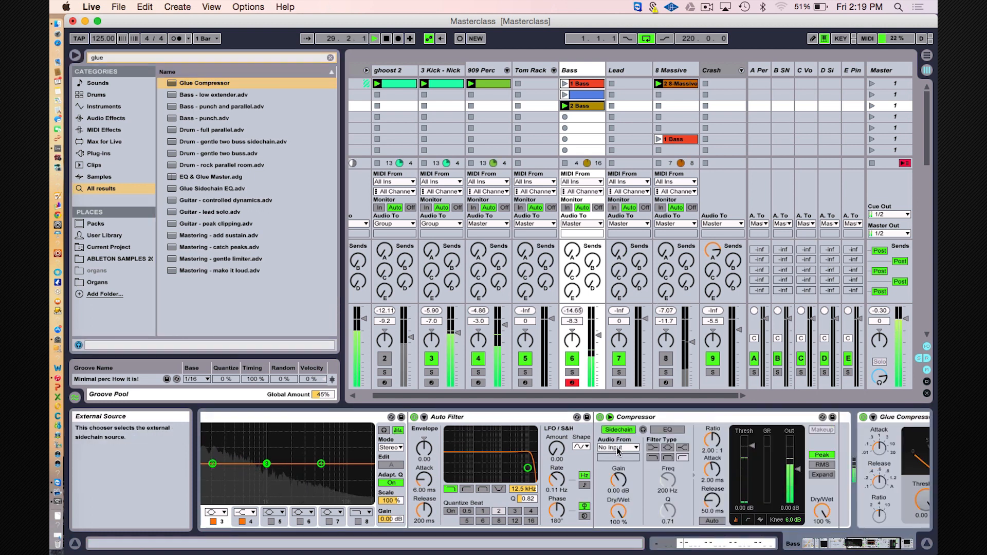
click(618, 447)
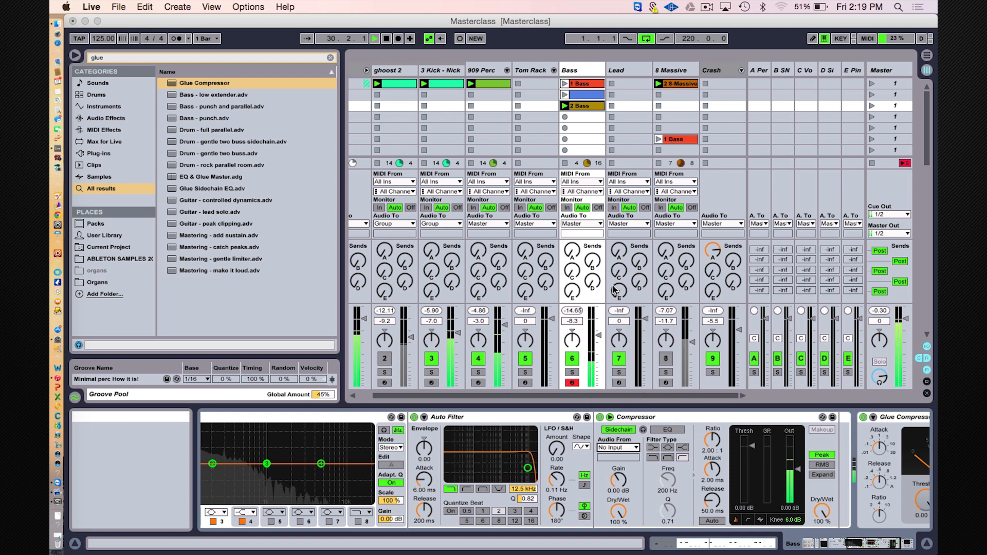
click(615, 289)
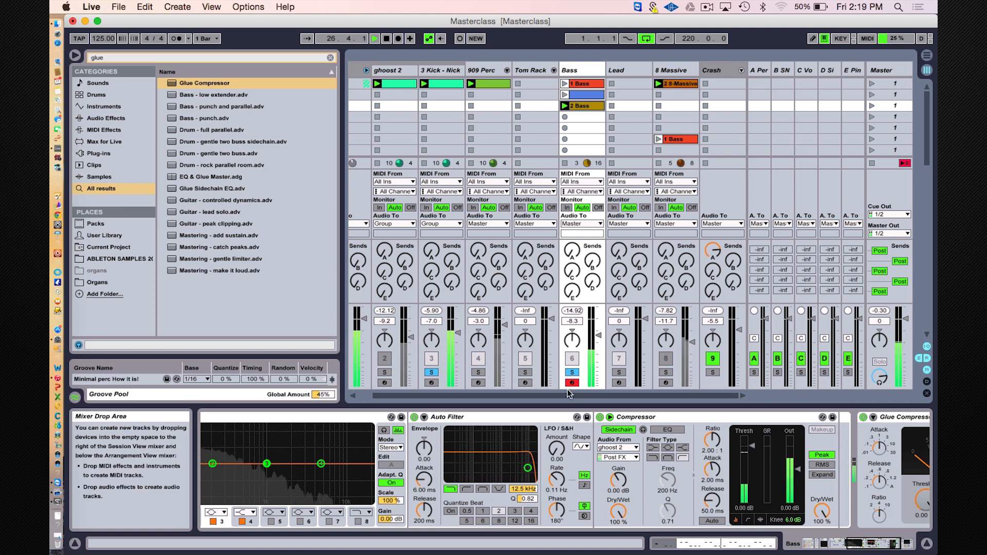
Step: Turn on the Compressor's sidechain EQ and set its threshold to -28.1 dB and ratio to 4.00:1
click(667, 430)
drag(750, 451, 750, 455)
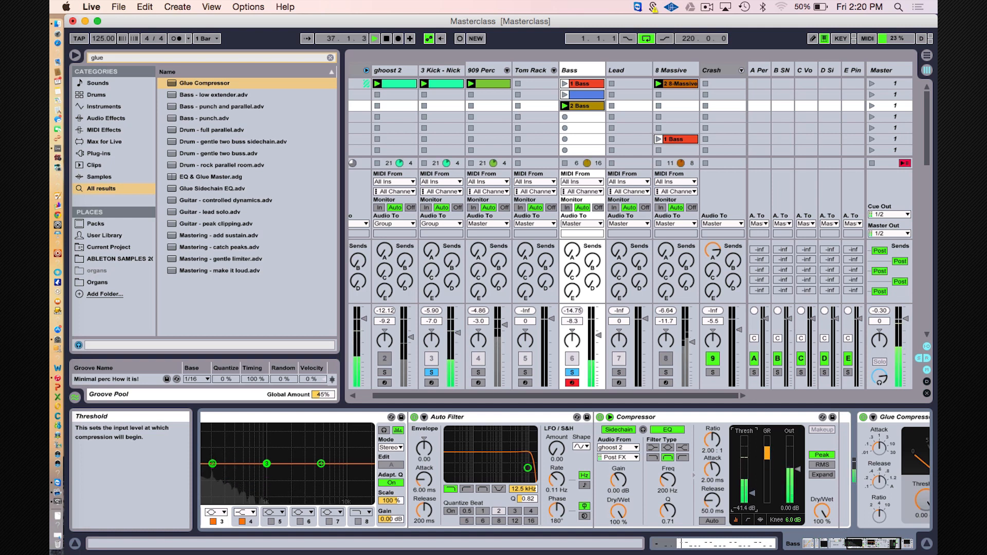
drag(752, 484, 751, 486)
drag(714, 450, 714, 446)
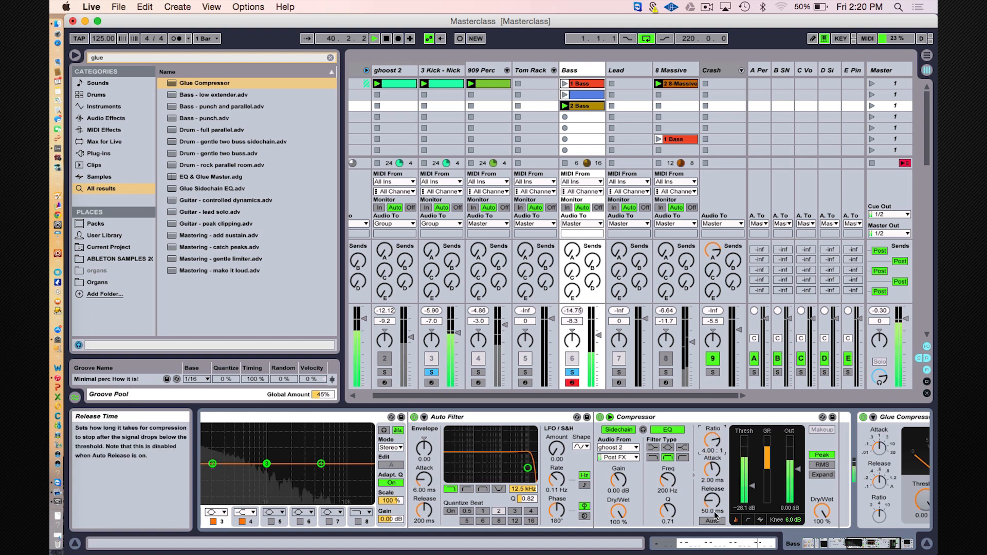
Step: Set the Bass Compressor's release to 33.9 ms and its threshold to -26.3 dB
drag(712, 500, 712, 504)
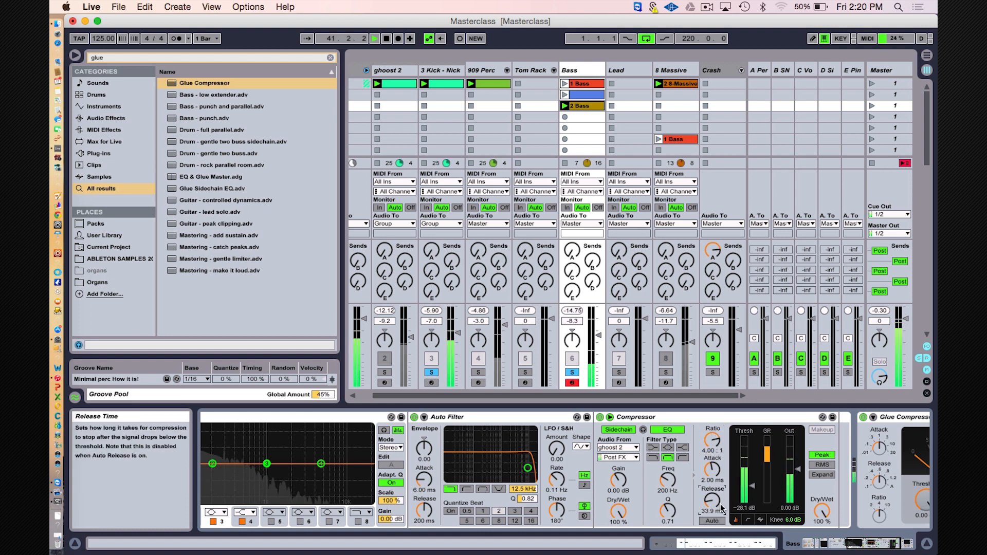
click(752, 487)
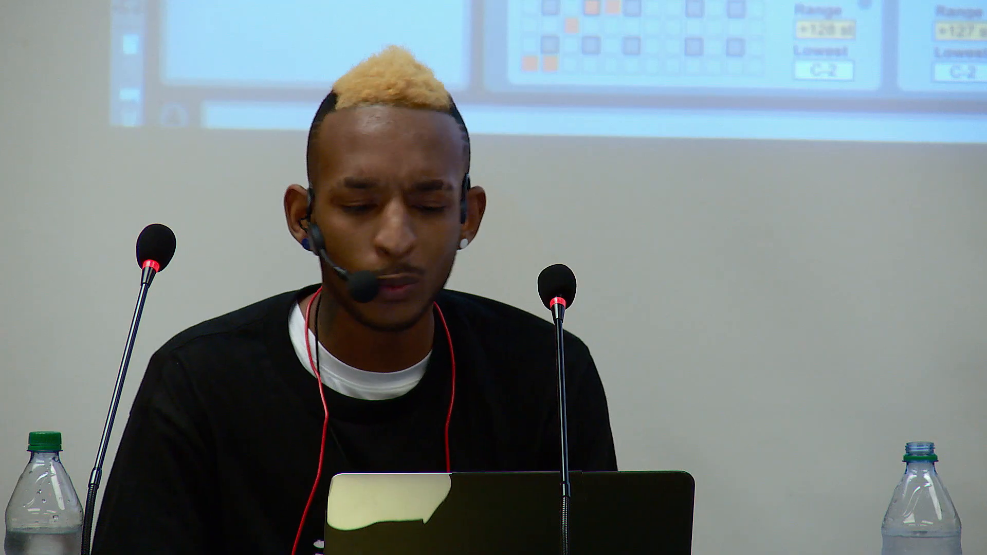
Step: Open the Output - Deep House drum loops inside APRIL LOOPS and preview OUT_DH_Drum_01_Full - 4A - 124.wav
scroll(738, 44, right, 10)
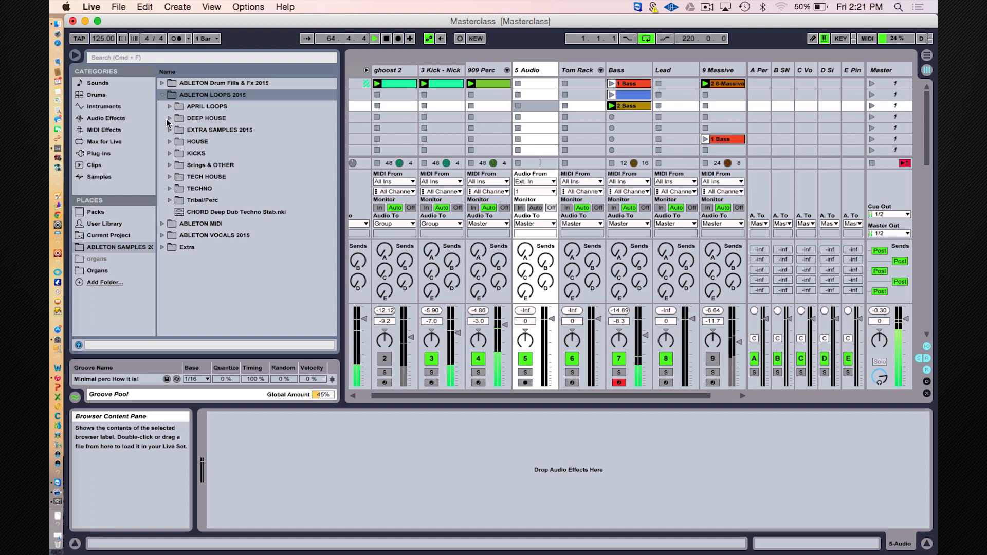
click(169, 107)
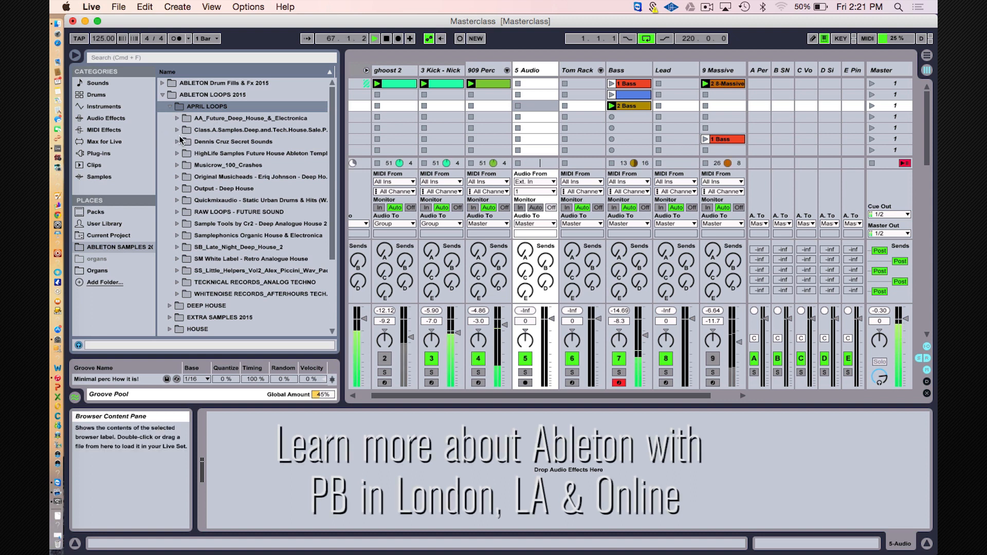
click(178, 189)
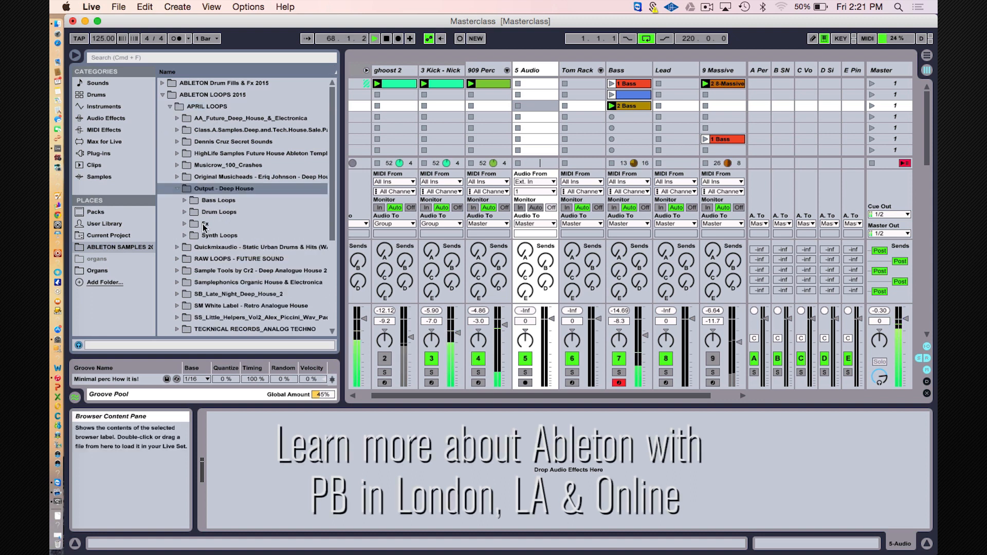
click(187, 212)
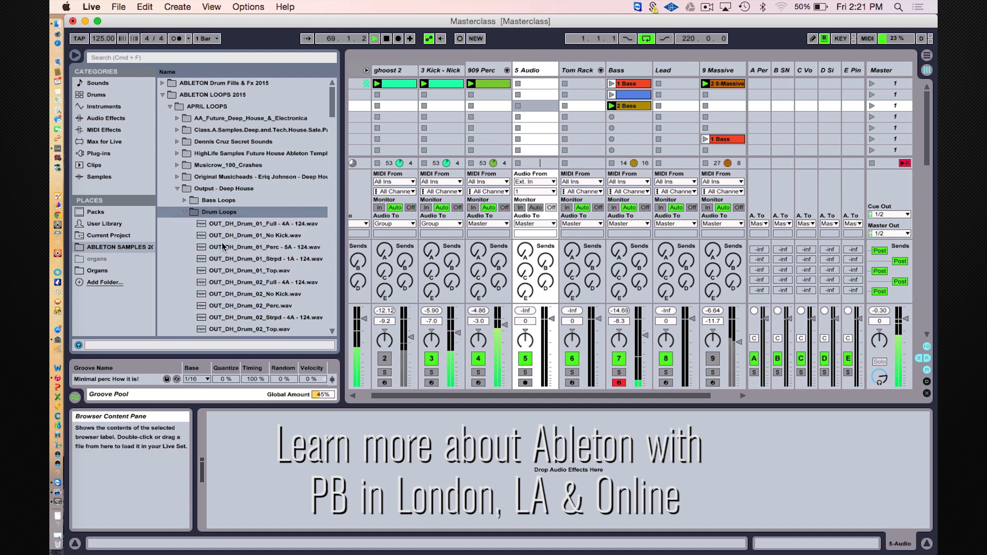
click(272, 227)
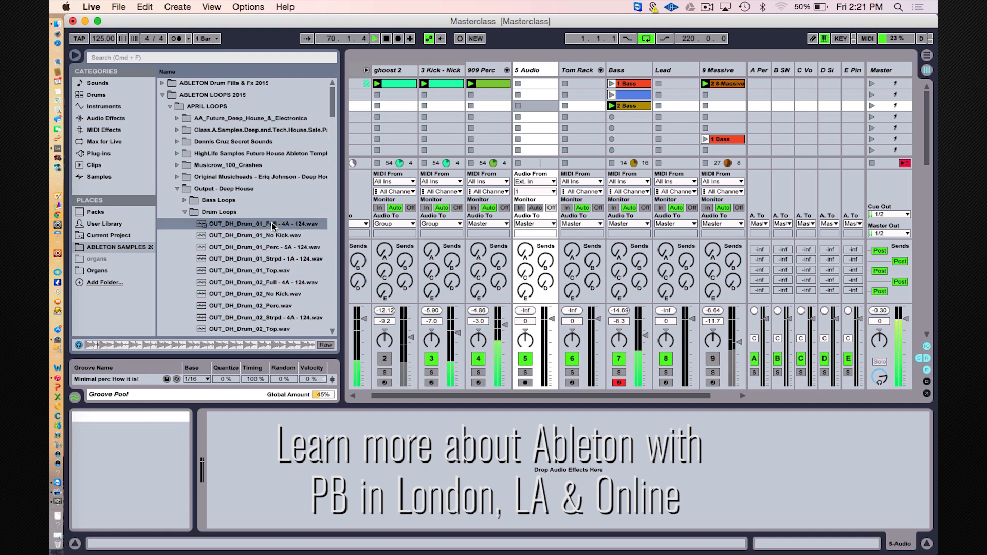
Step: Add OUT_DH_Drum_01_Perc - 5A - 124.wav on a new audio track at -11.7 dB and launch its clip
click(273, 249)
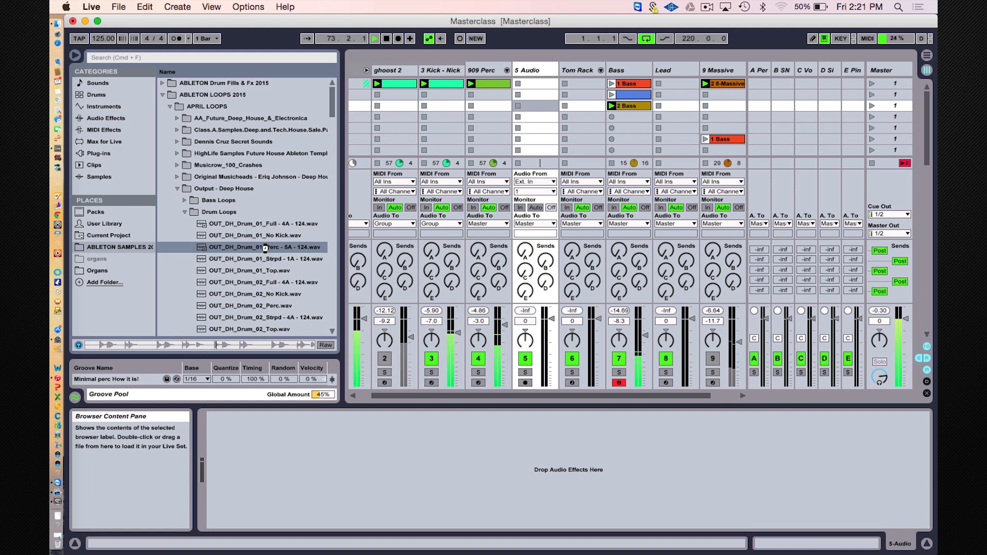
drag(649, 179, 733, 342)
click(694, 84)
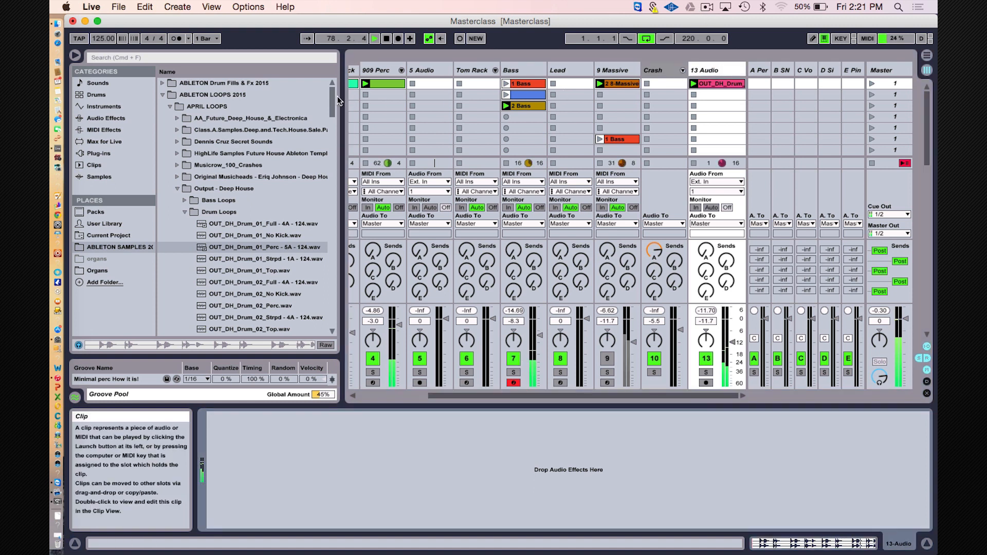
Step: Add OUT_DH_Drum_02_Top.wav from the drum loops on another new audio track at -11.4 dB and launch its clip
click(181, 212)
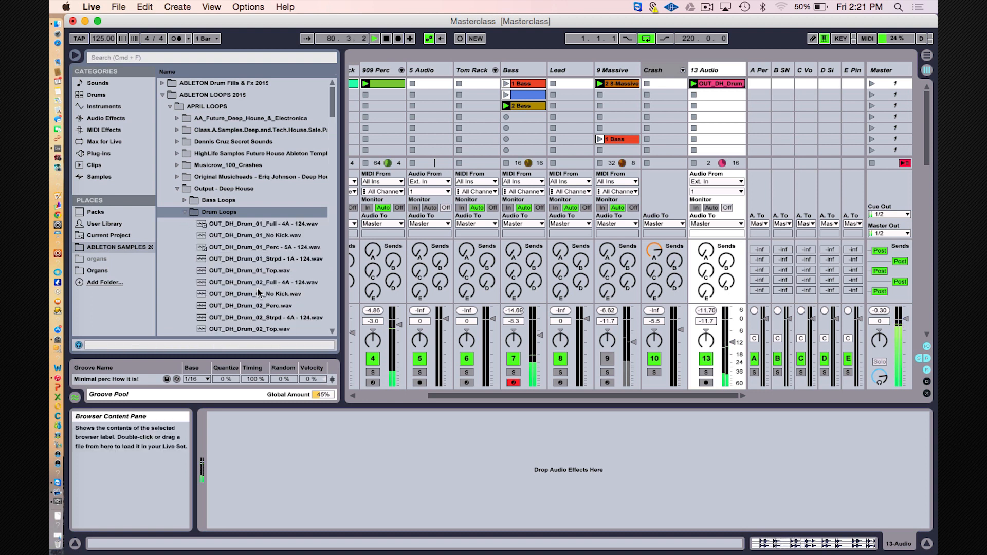
scroll(253, 287, down, 5)
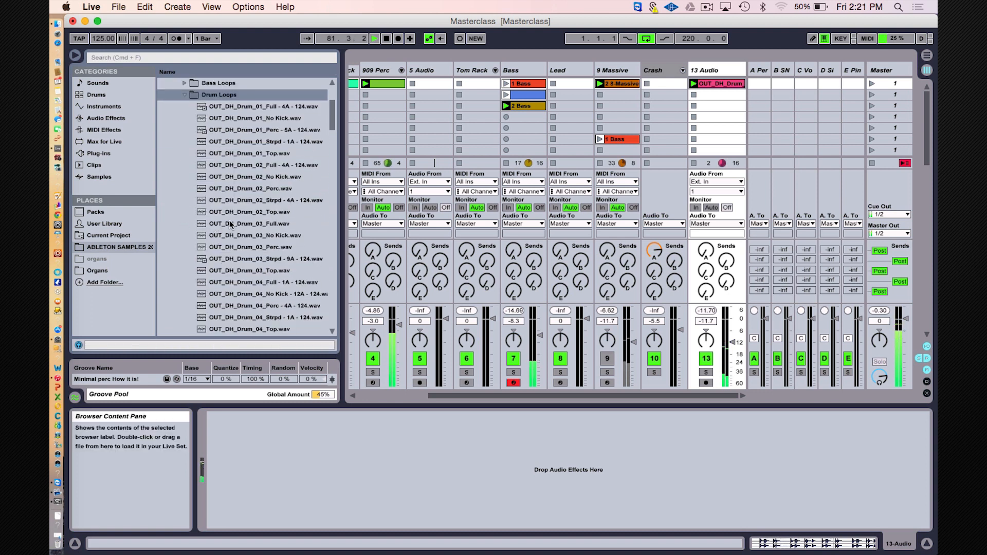
click(240, 216)
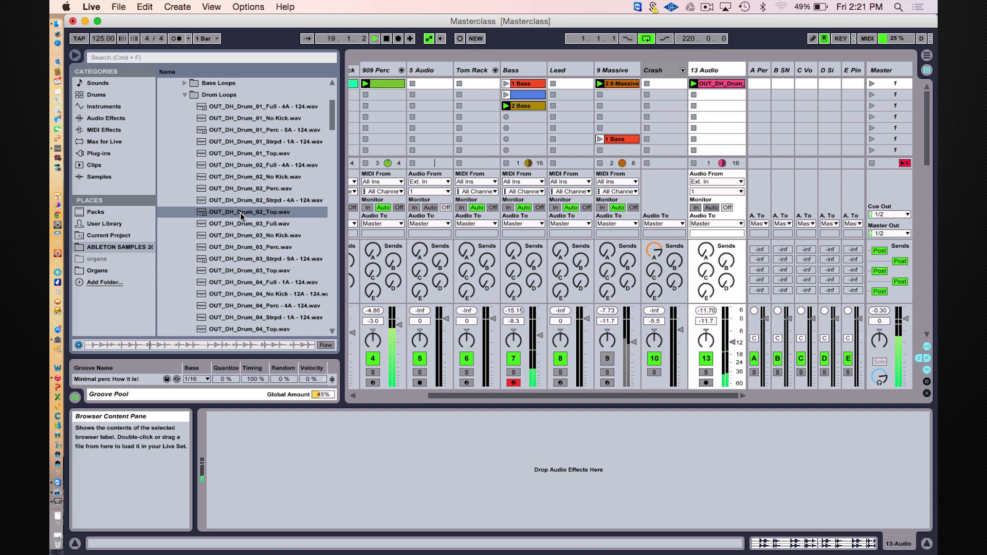
double_click(240, 212)
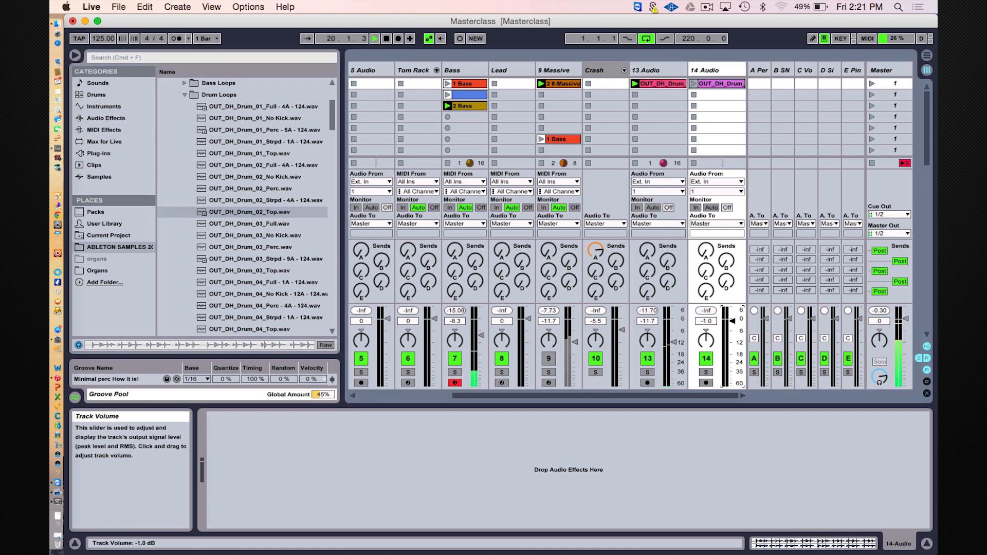
click(694, 84)
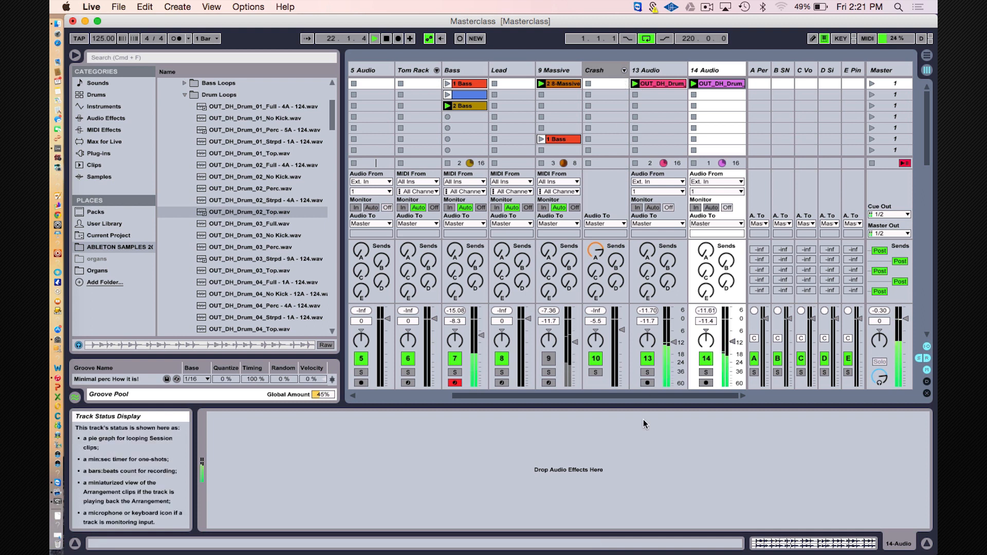
Step: Reorder the tracks so the Crash group comes after the two new drum loop tracks
scroll(493, 77, left, 4)
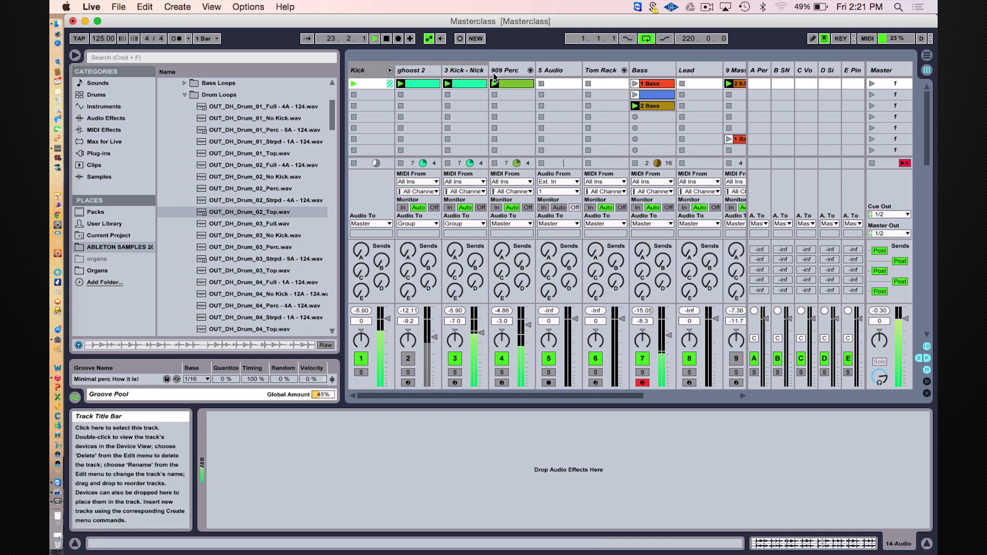
scroll(495, 78, right, 4)
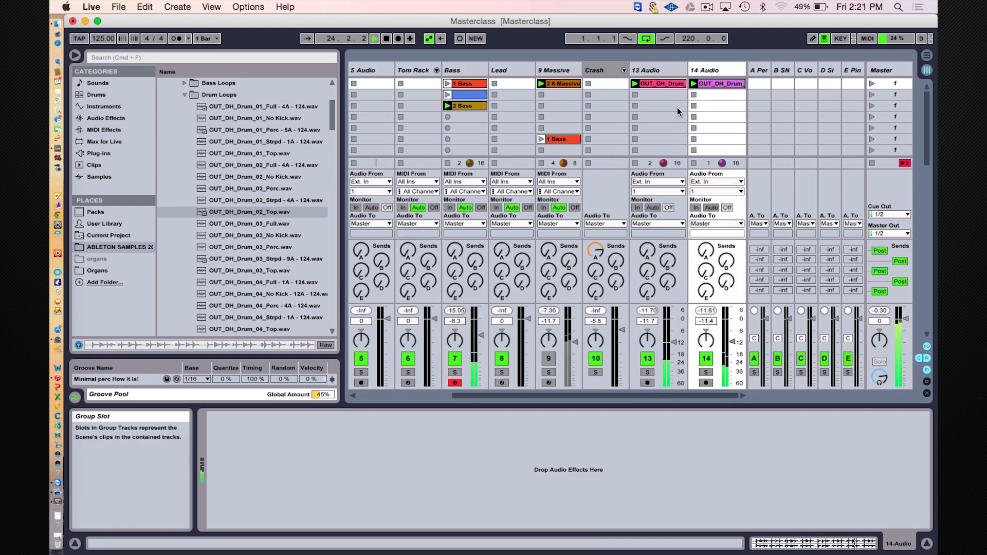
click(596, 72)
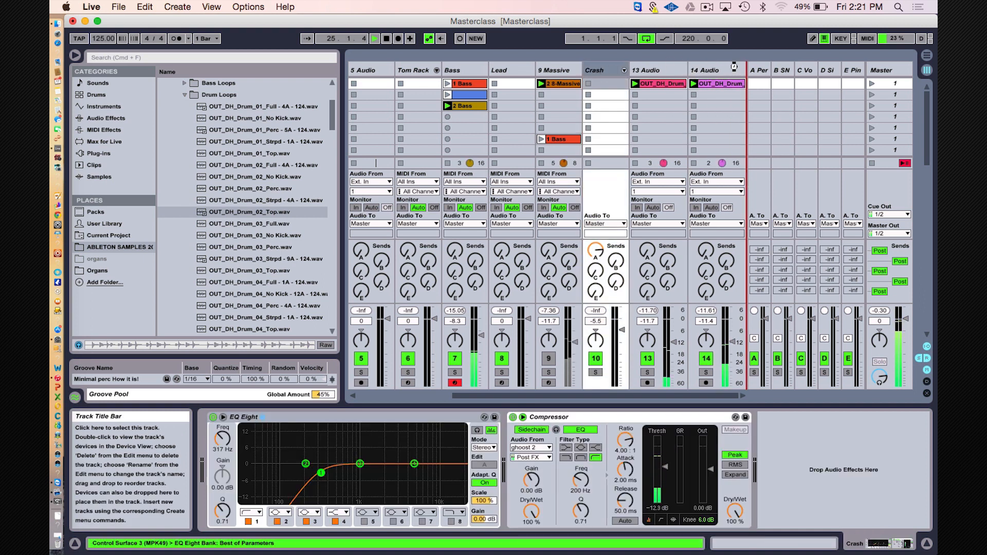
drag(630, 74, 733, 75)
Step: Rename the percussion loop track as Top Perc and the top loop track as HAts
click(607, 69)
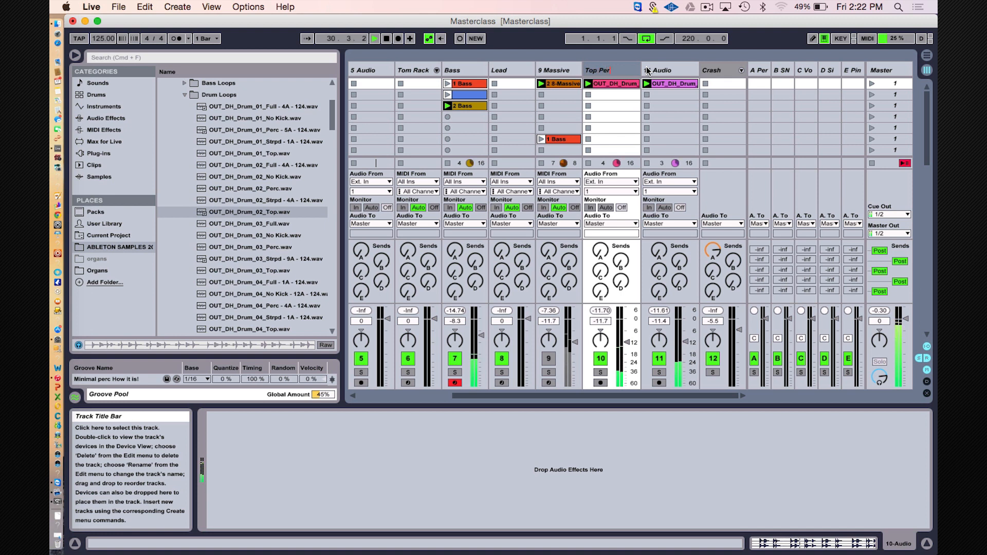
click(661, 72)
text(HA)
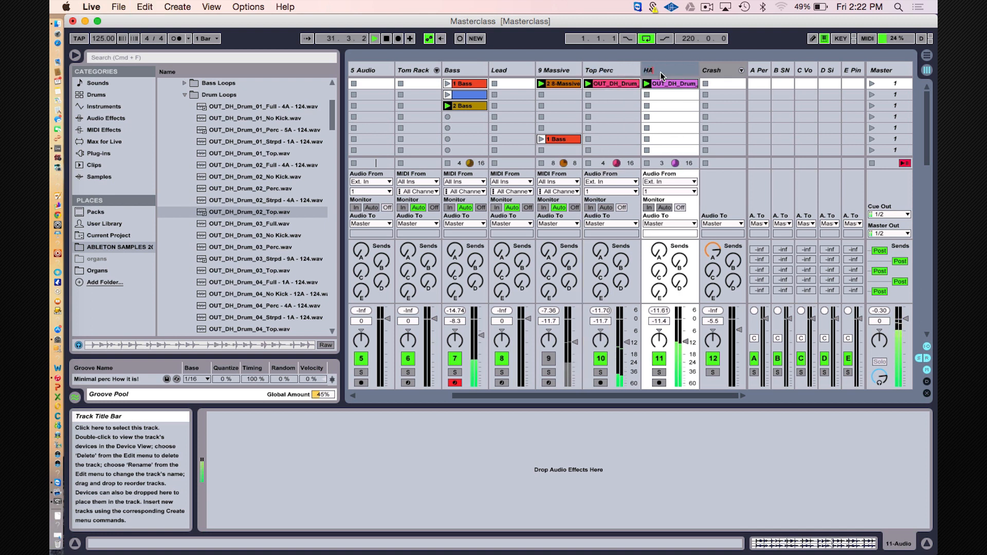
text(ts)
key(Return)
Step: Place the Top Perc and HAts tracks directly after Bass, and put 2 Bass in its first slot and 1 Bass in its fourth
scroll(545, 84, left, 5)
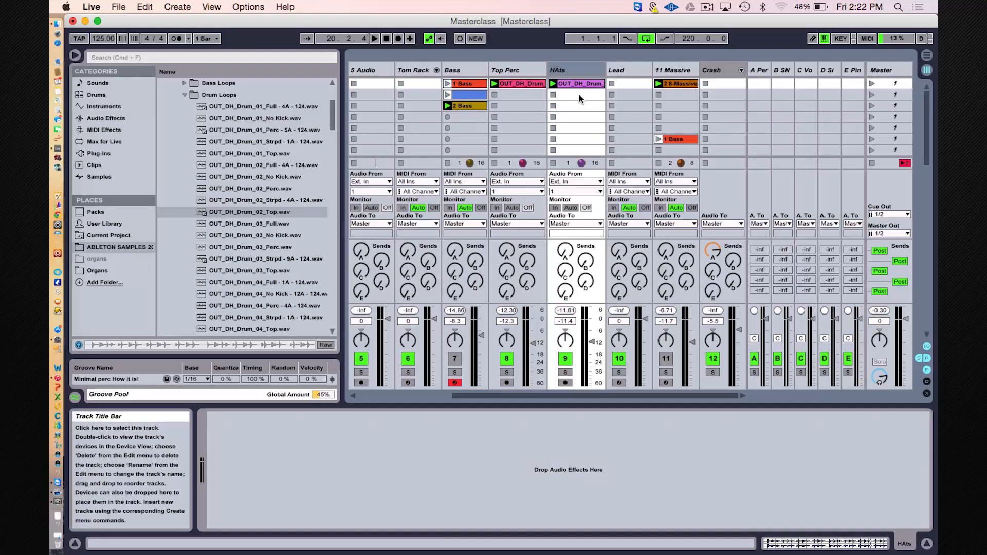
drag(466, 85, 462, 118)
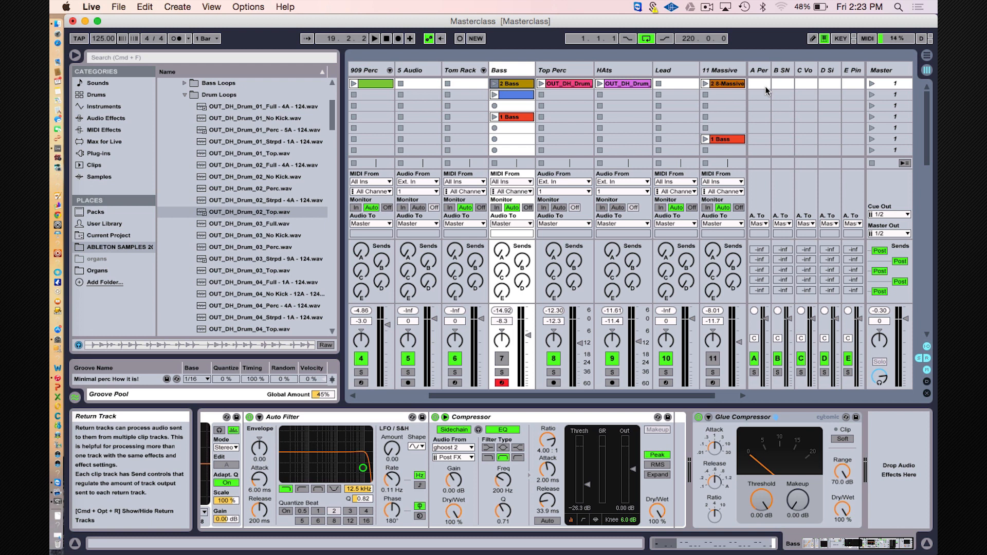
Step: Locate the Bass track's empty lane in the Arrangement and copy the 2 Bass clip from Session View
key(Tab)
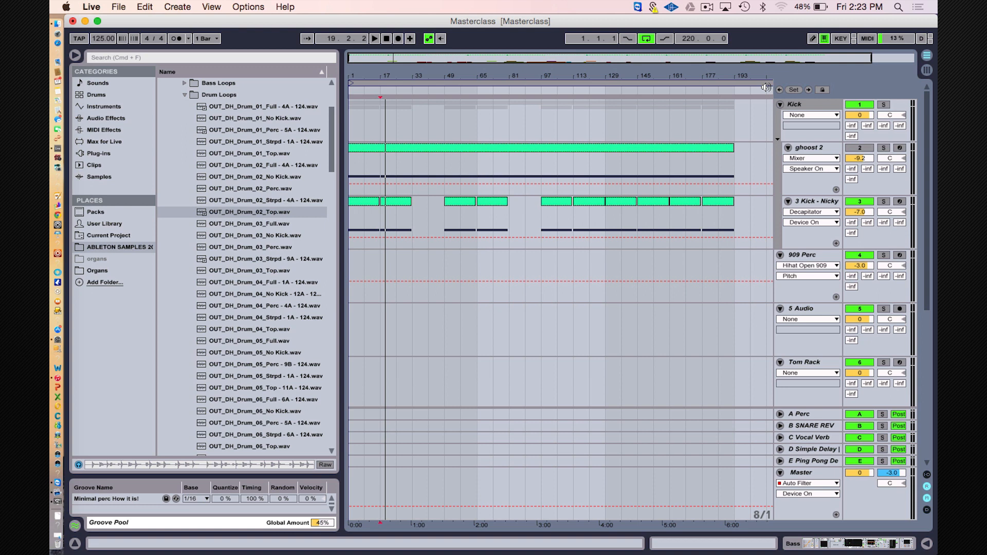
scroll(634, 220, down, 2)
scroll(633, 220, up, 2)
scroll(633, 220, down, 1)
scroll(632, 218, down, 2)
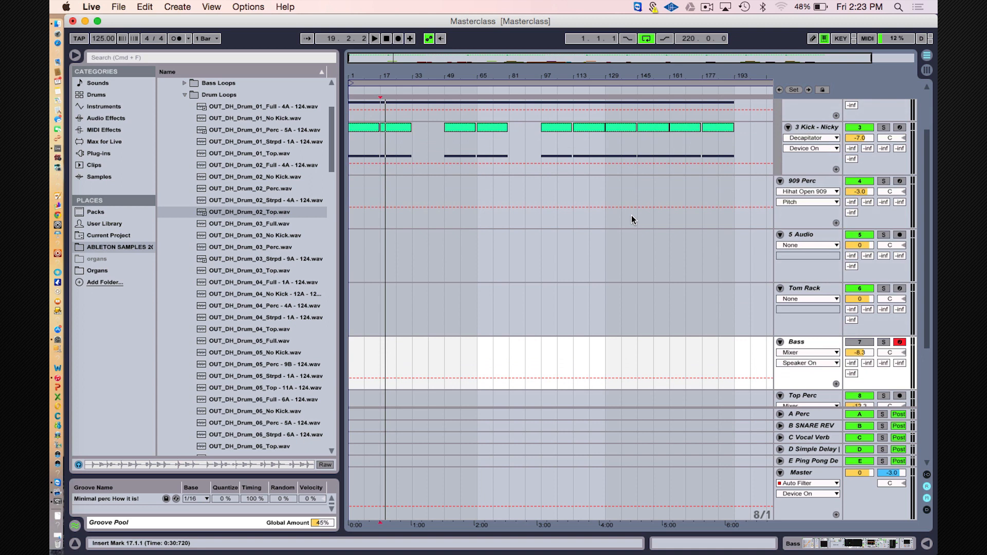
key(Tab)
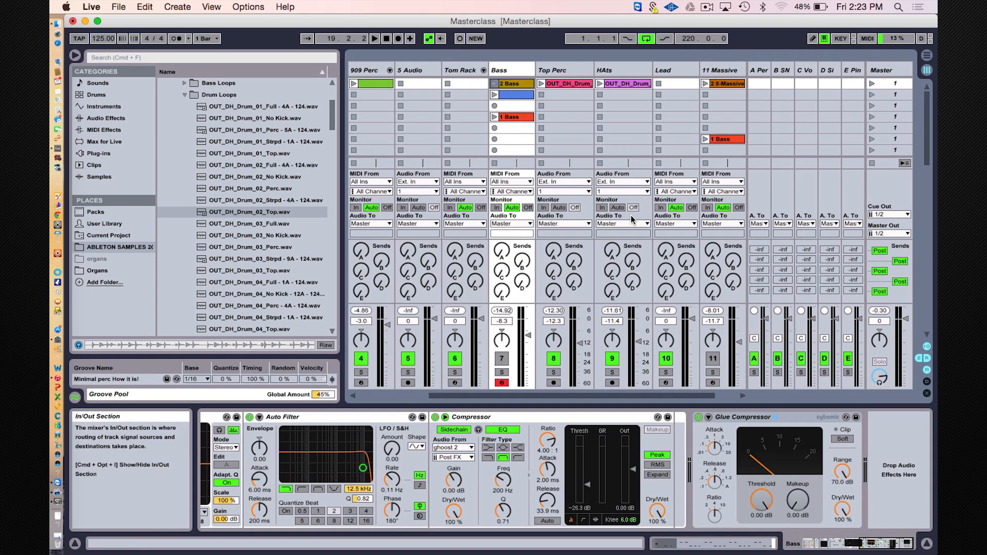
right_click(517, 83)
click(541, 101)
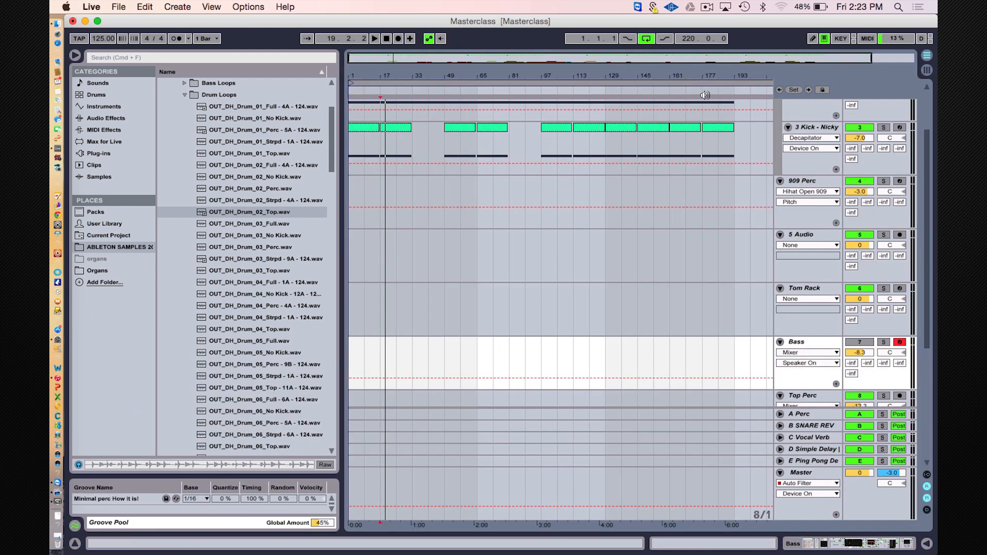
Step: Fill the Bass track in the Arrangement with the copied 2 Bass clip from bar 1 to bar 193
scroll(518, 176, up, 1)
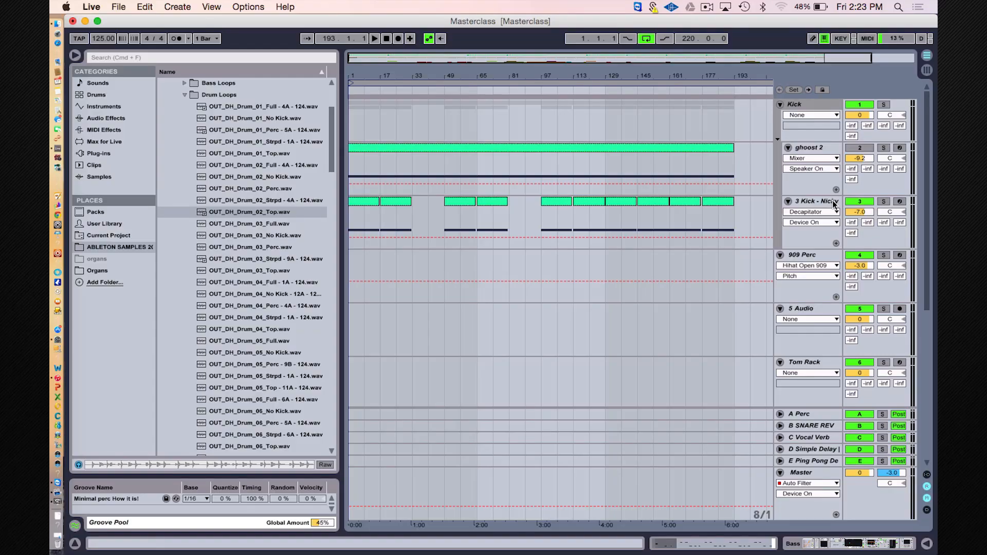
click(829, 205)
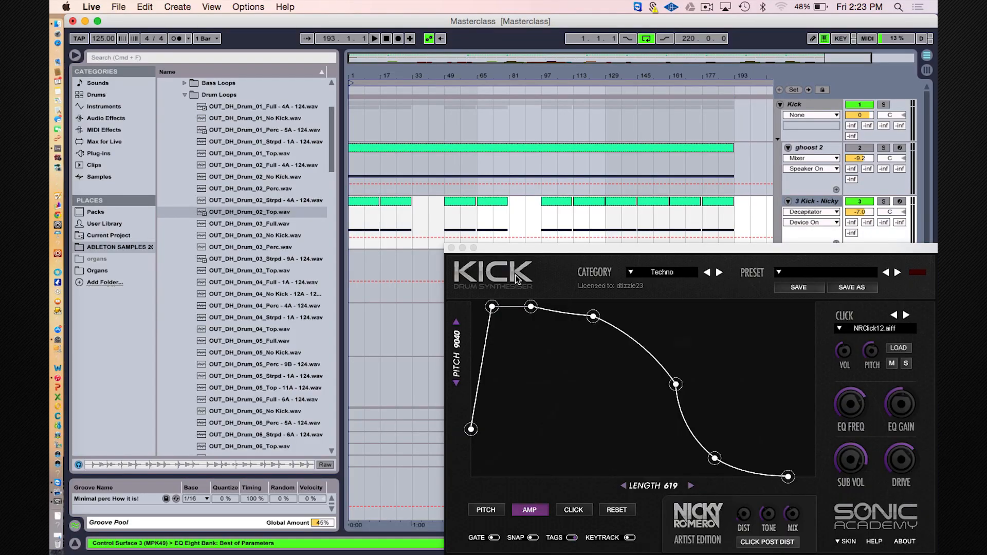
click(451, 248)
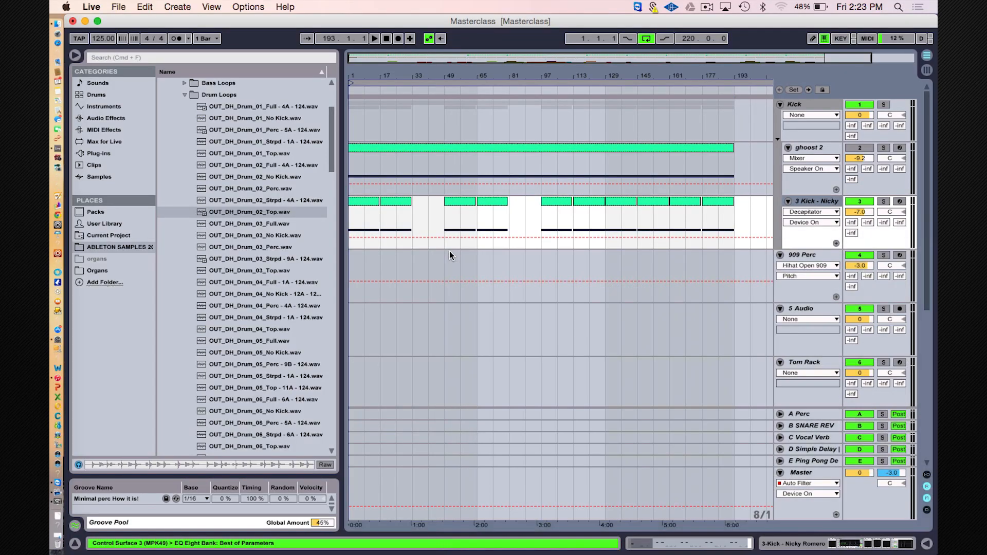
click(392, 239)
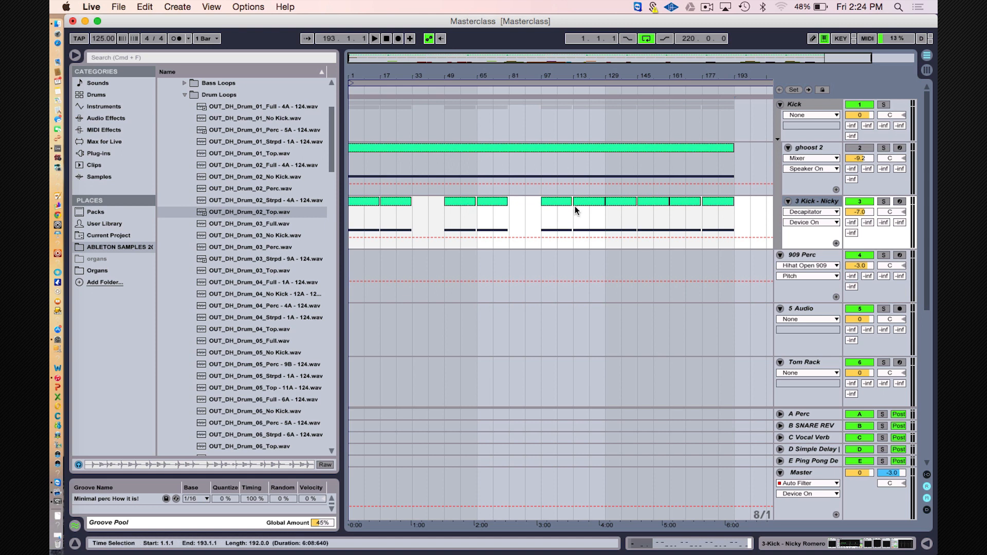
scroll(505, 229, down, 3)
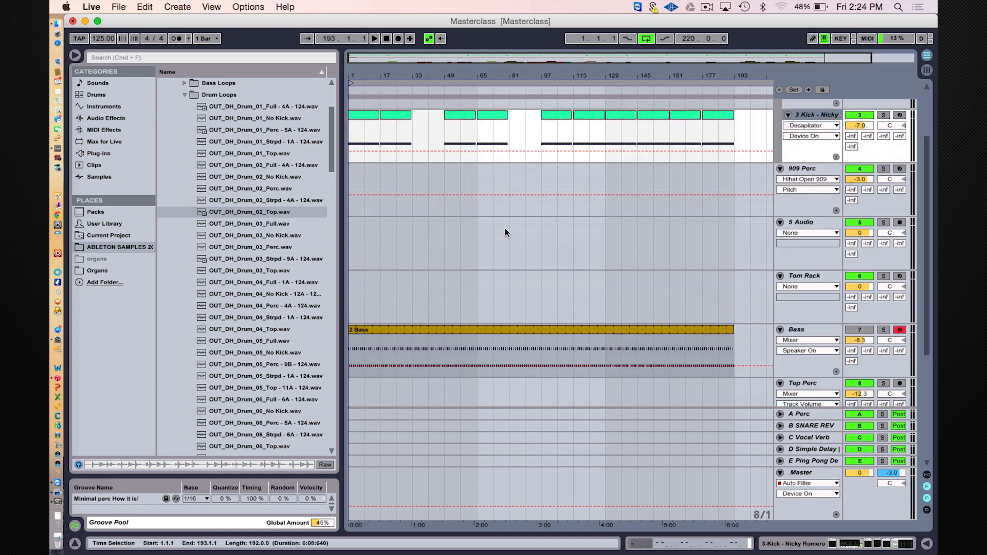
scroll(371, 166, up, 1)
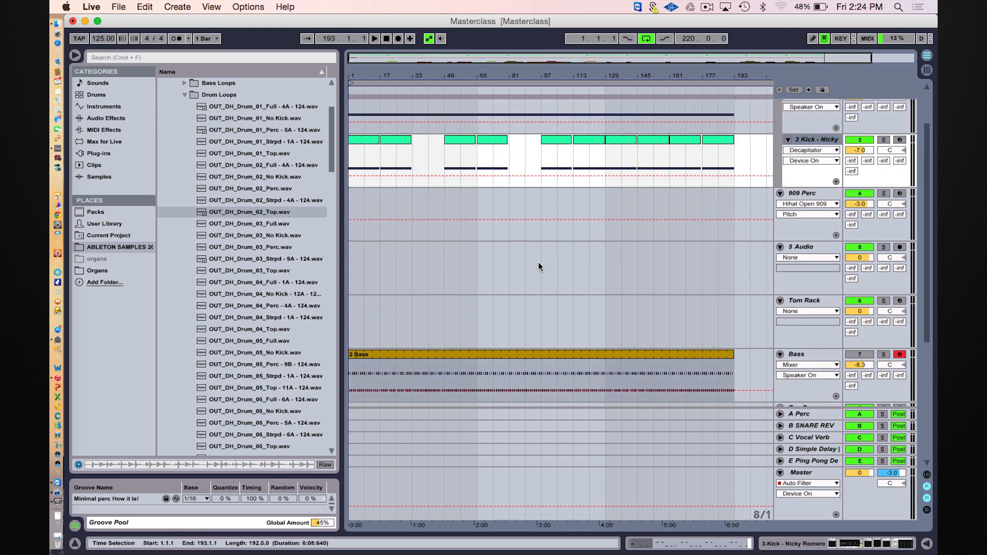
scroll(539, 266, down, 4)
Step: Play the Arrangement from bar 1 and activate the muted Bass track
key(Tab)
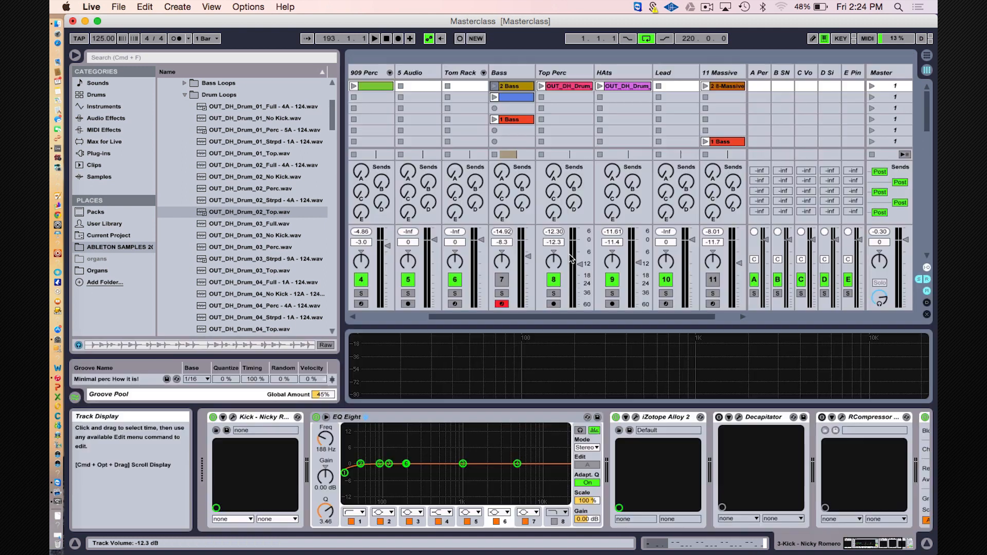
key(Tab)
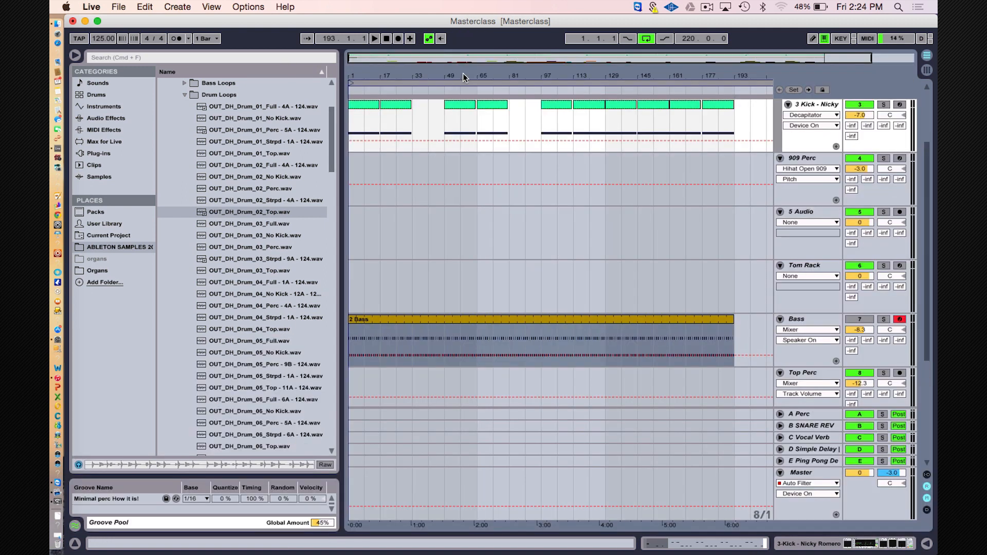
click(347, 289)
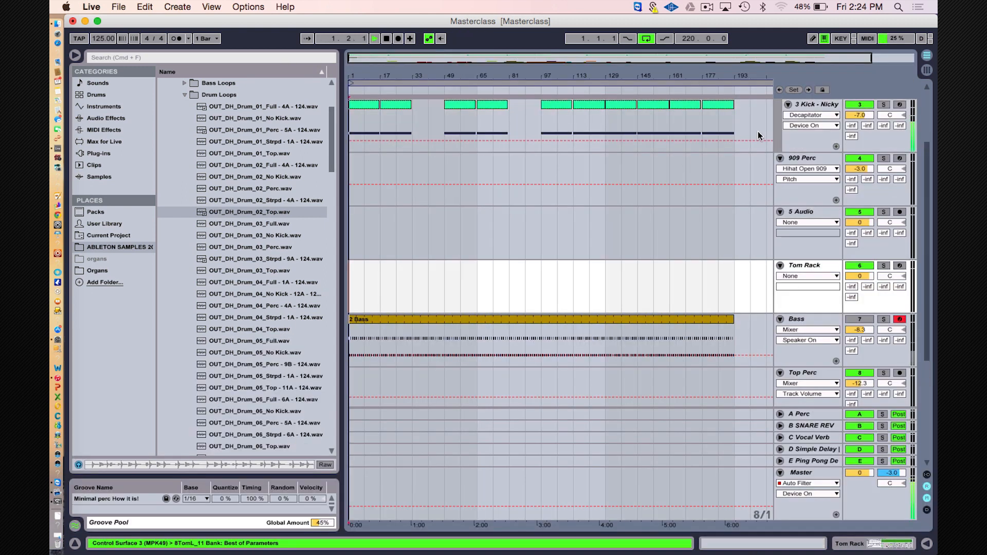
click(863, 320)
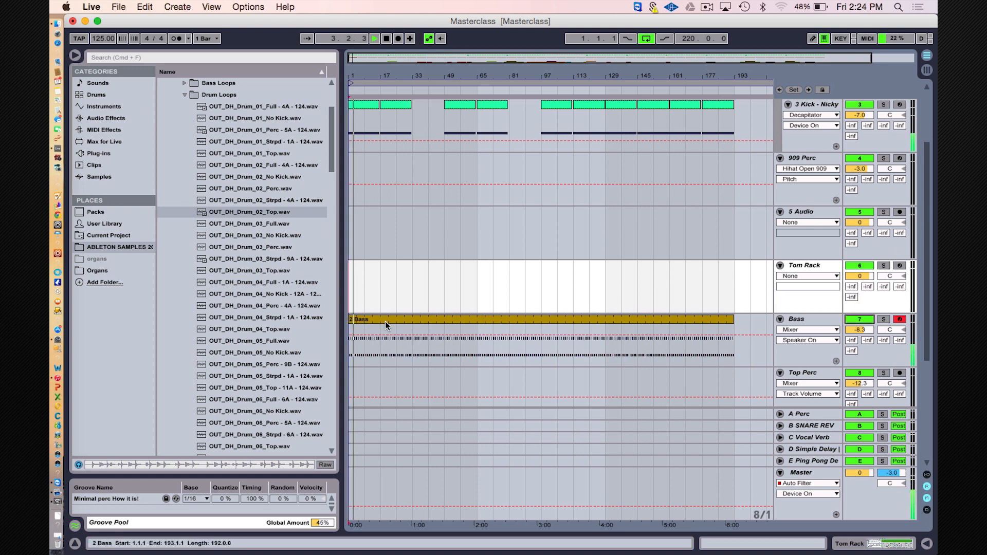
Step: Trim the start of the 2 Bass clip in the Arrangement so the bassline enters at bar 33
drag(353, 319, 414, 317)
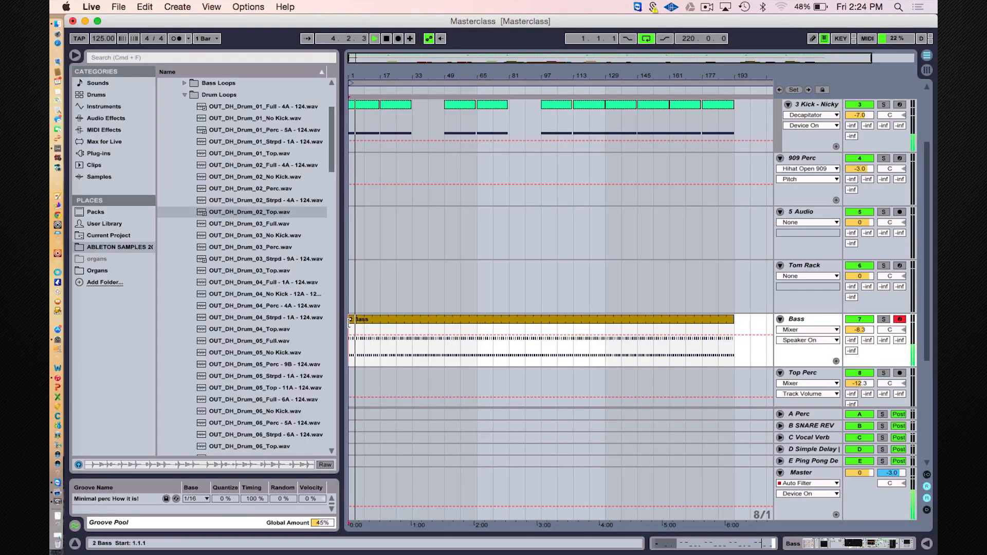
drag(349, 320, 416, 322)
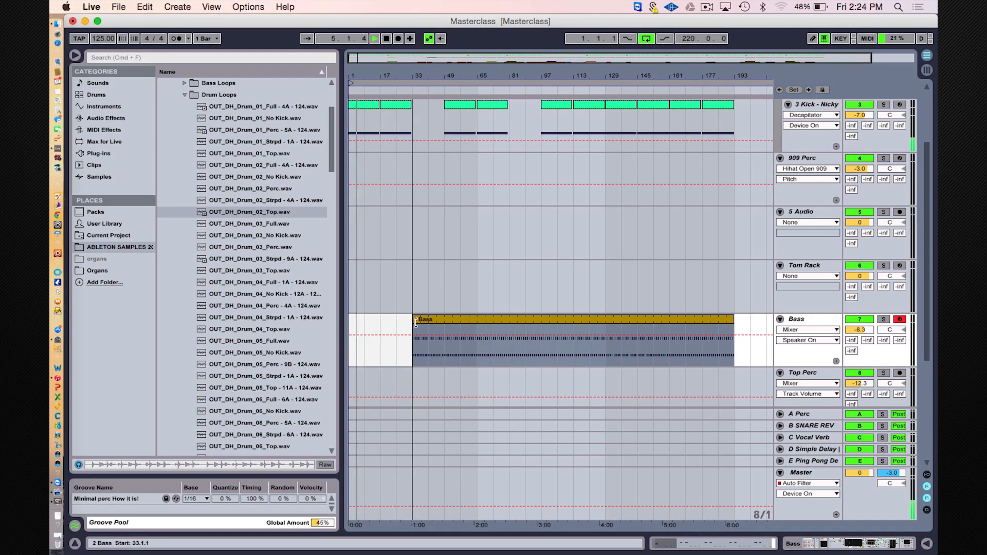
scroll(622, 257, down, 2)
Step: Copy the drum loop clip in the Top Perc track's first Session View slot and return to the Arrangement
key(Tab)
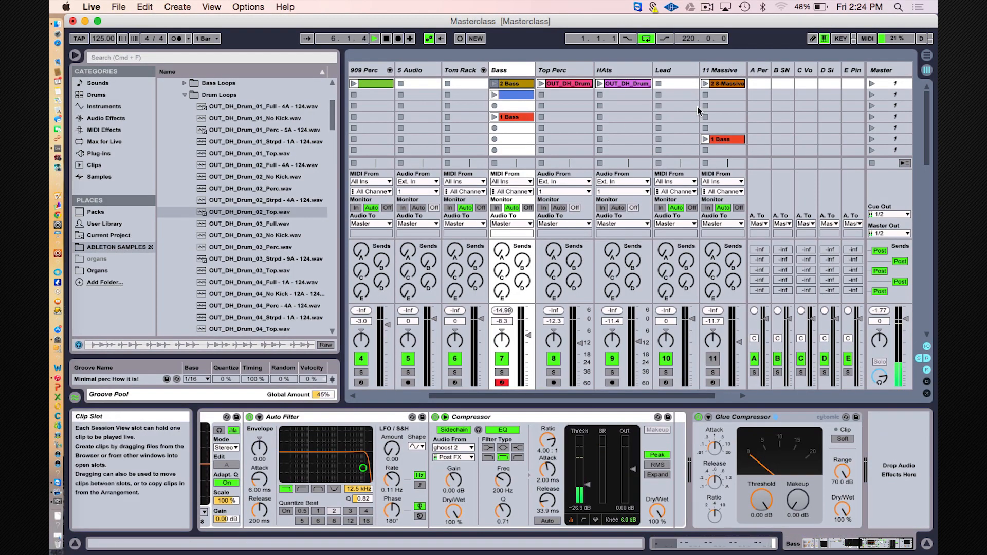
scroll(643, 105, right, 1)
right_click(522, 85)
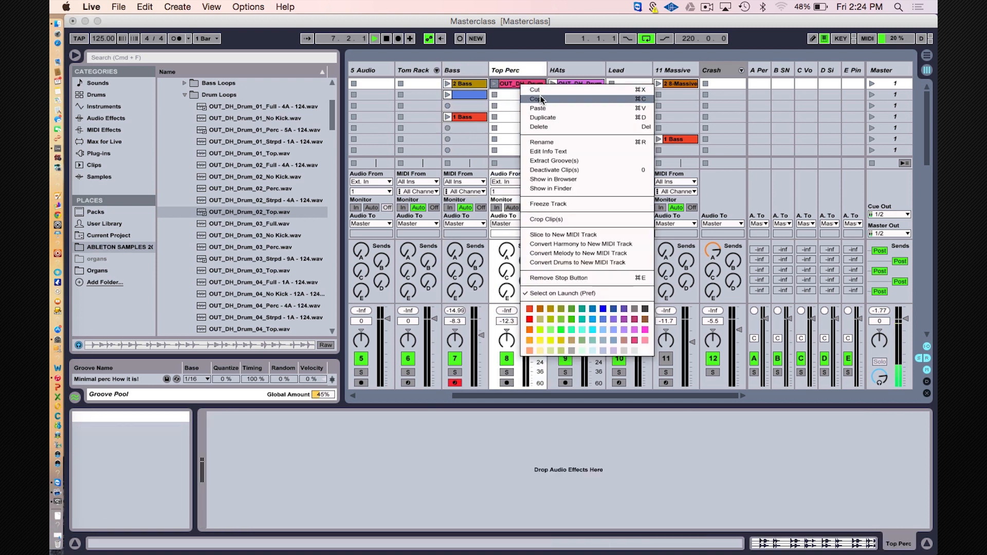
click(543, 100)
key(Tab)
Step: Paste the OUT_DH_Drum_01_Perc loop at bar 1 of the Top Perc track and extend it to bar 33
scroll(398, 248, down, 2)
scroll(398, 247, up, 4)
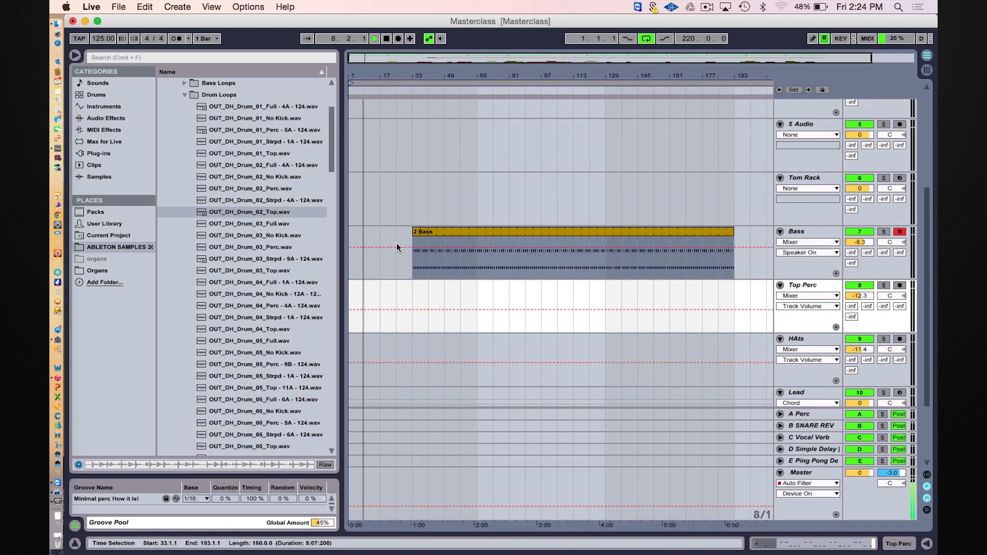
click(350, 288)
key(super+v)
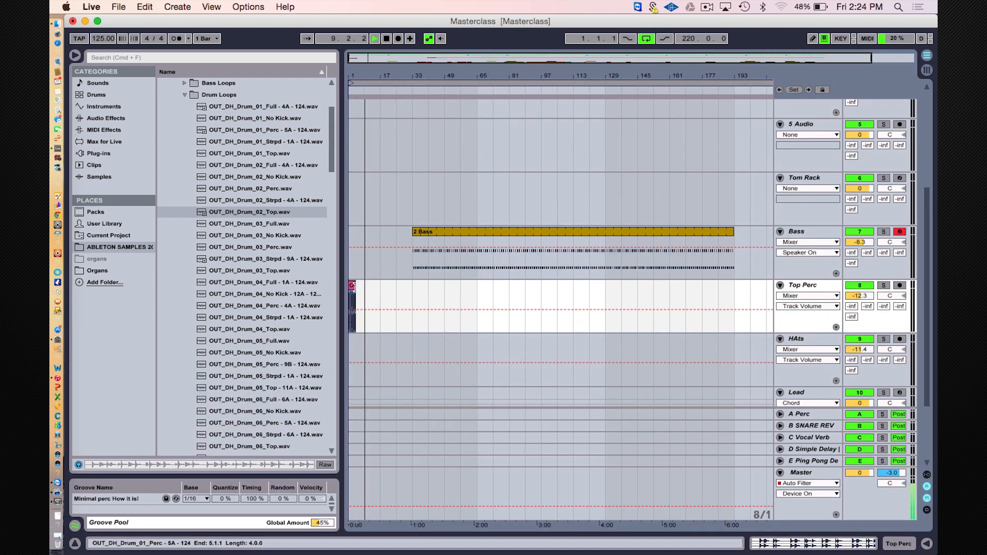
drag(354, 286, 412, 287)
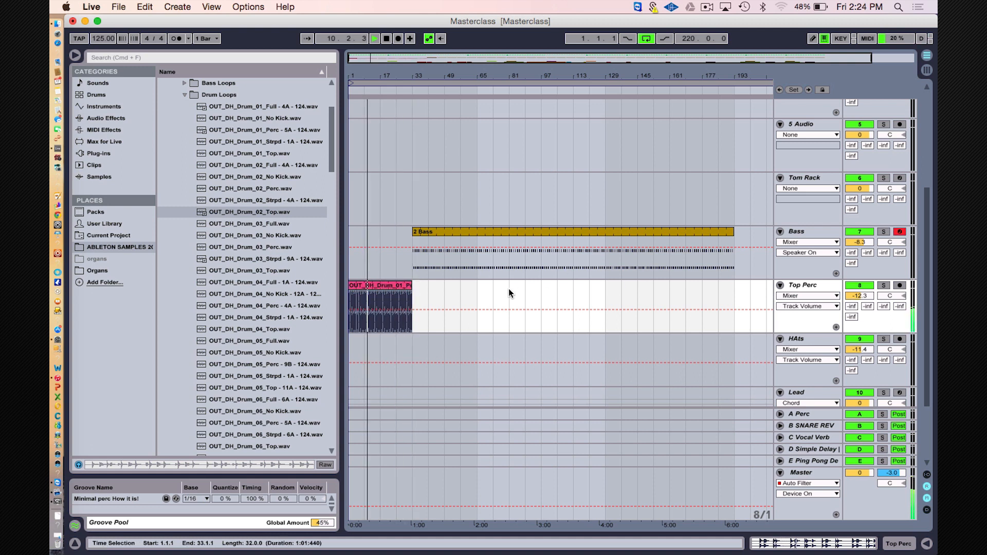
Step: Copy the drum loop clip in the HAts track's first Session View slot and return to the Arrangement
key(Tab)
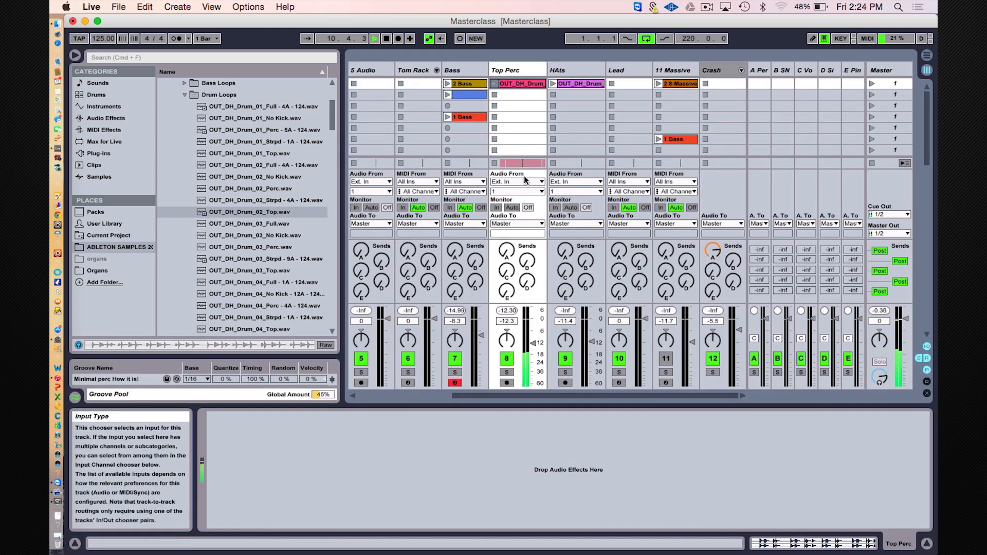
right_click(574, 85)
click(593, 100)
key(Tab)
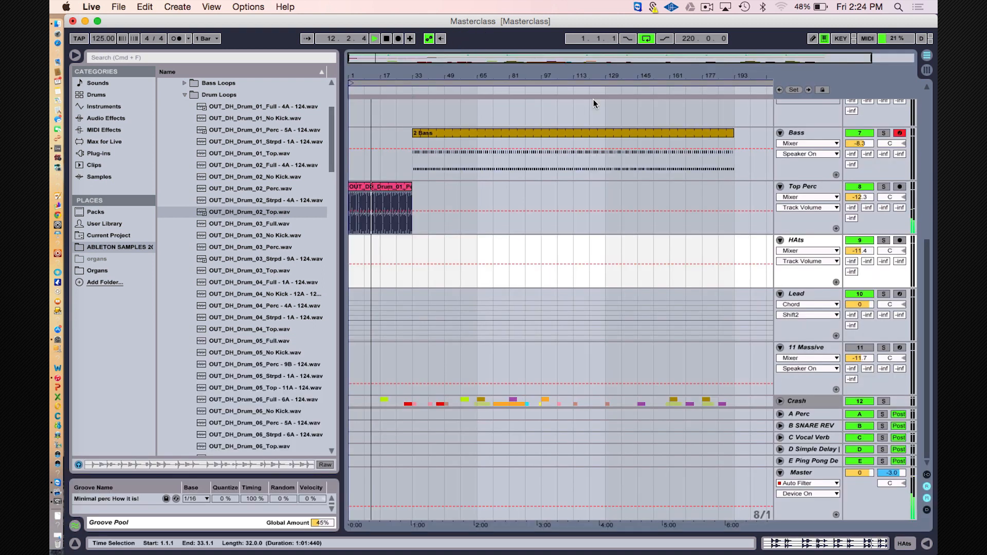
Step: Paste the OUT_DH_Drum_02_Top loop on the HAts track and resize it to run from bar 17 to bar 33
click(354, 249)
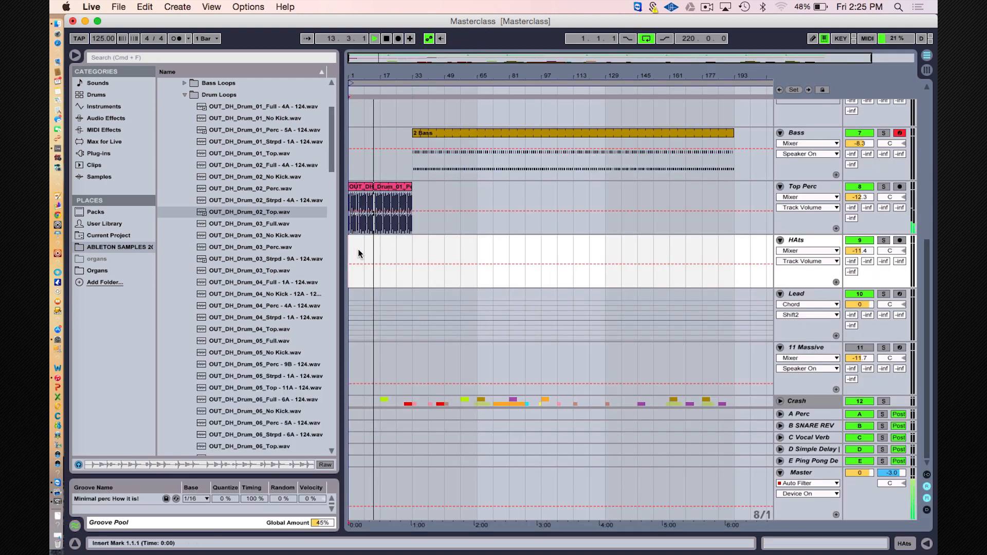
key(super+v)
drag(355, 242, 409, 244)
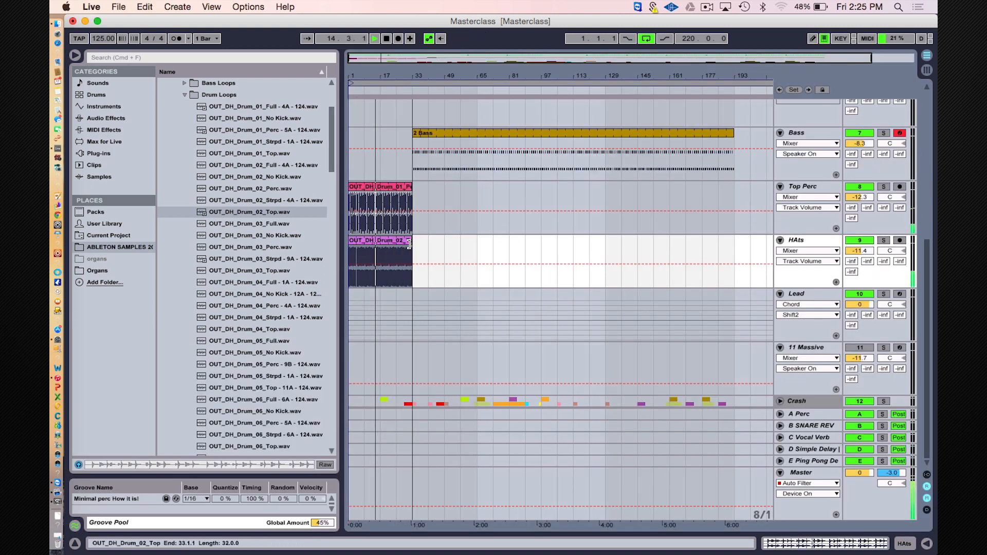
drag(350, 242, 380, 241)
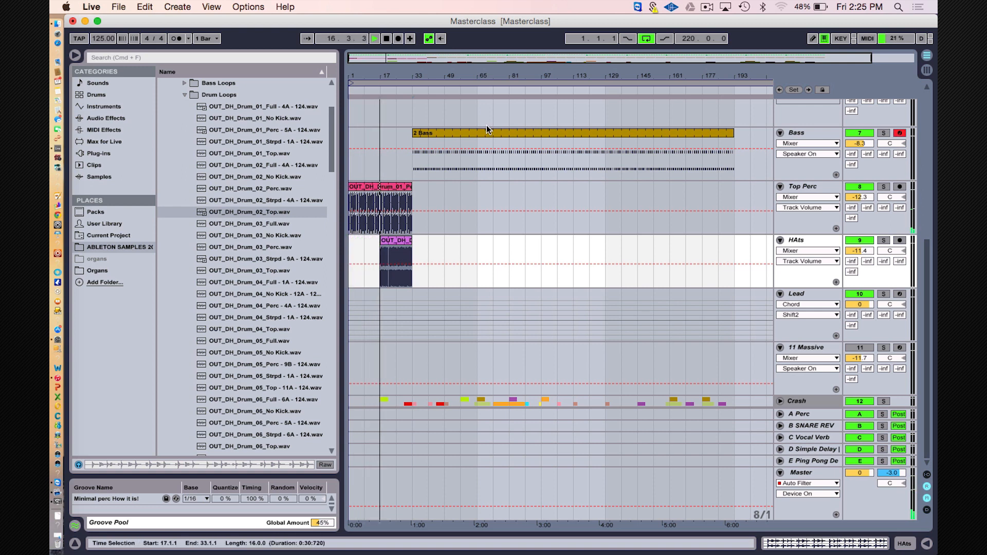
Step: Extend the Top Perc and HAts loops to bar 49 and place copies of both from bar 65 to bar 97
scroll(477, 161, up, 10)
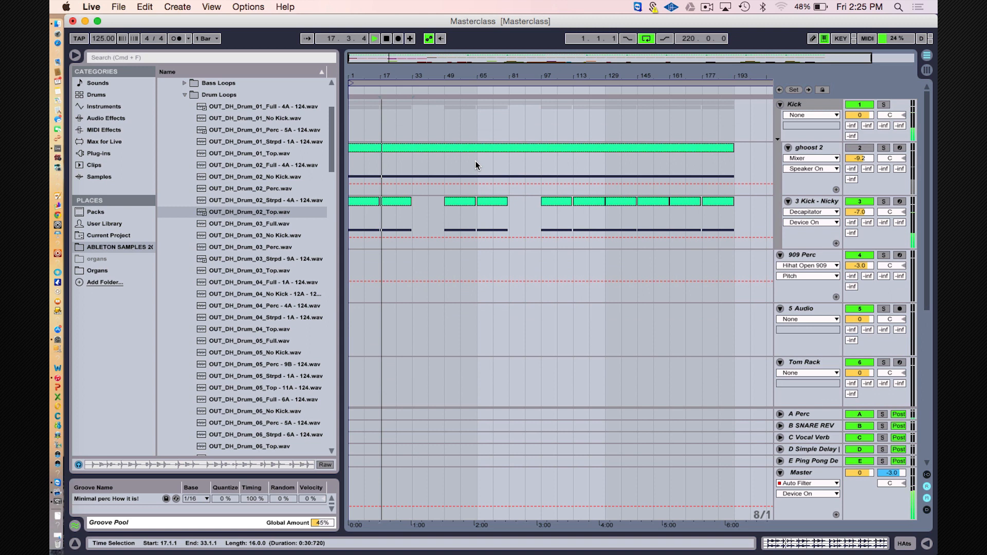
scroll(457, 149, down, 9)
scroll(456, 149, up, 5)
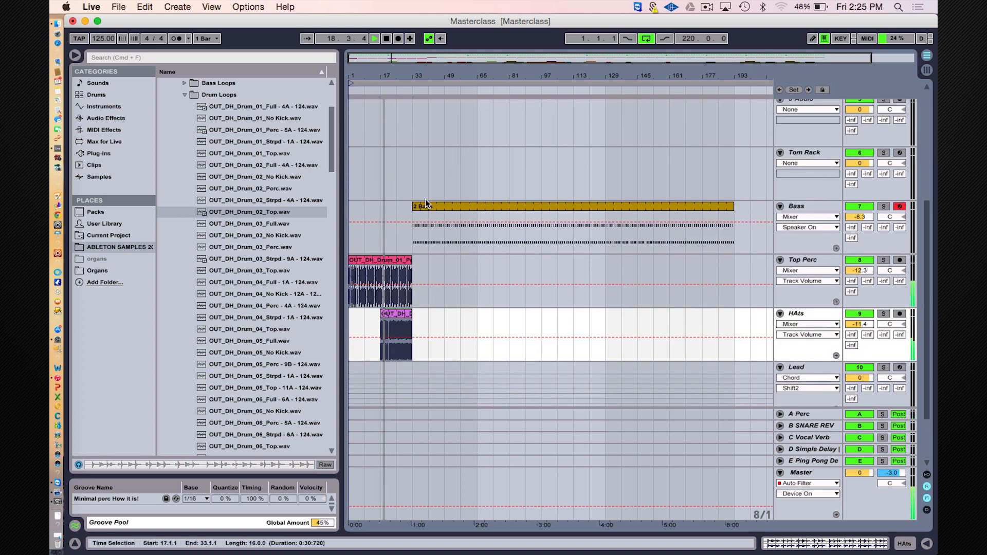
click(417, 245)
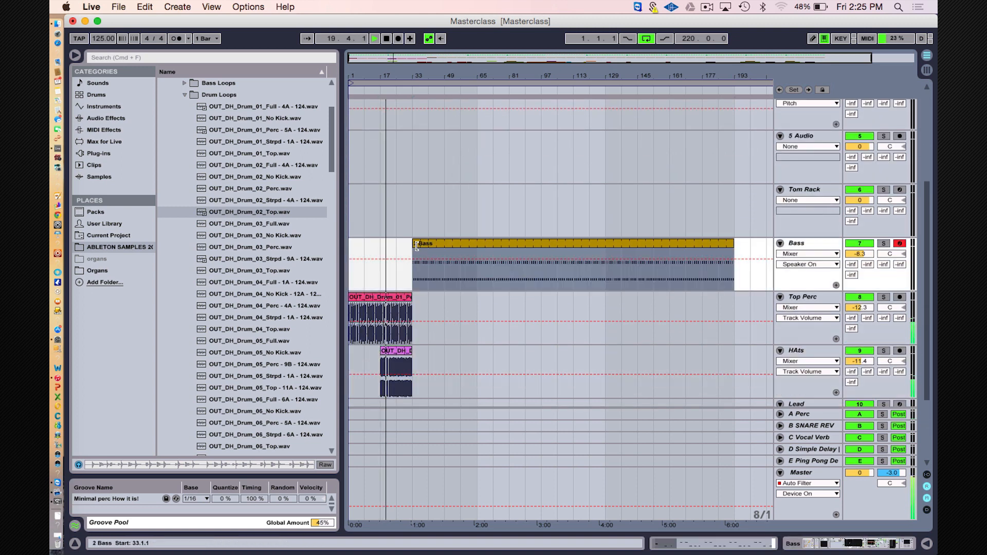
scroll(414, 242, up, 7)
scroll(414, 242, down, 12)
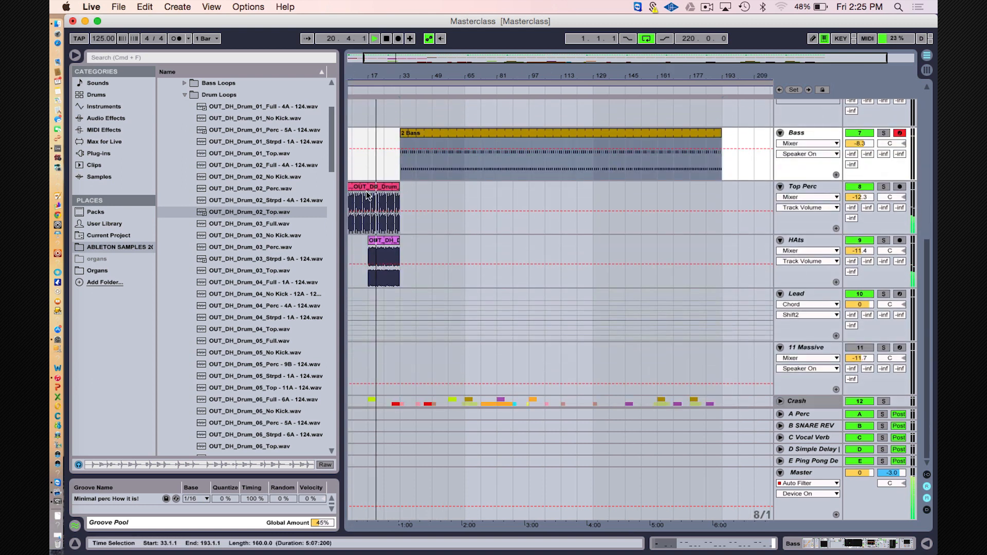
drag(411, 186, 445, 185)
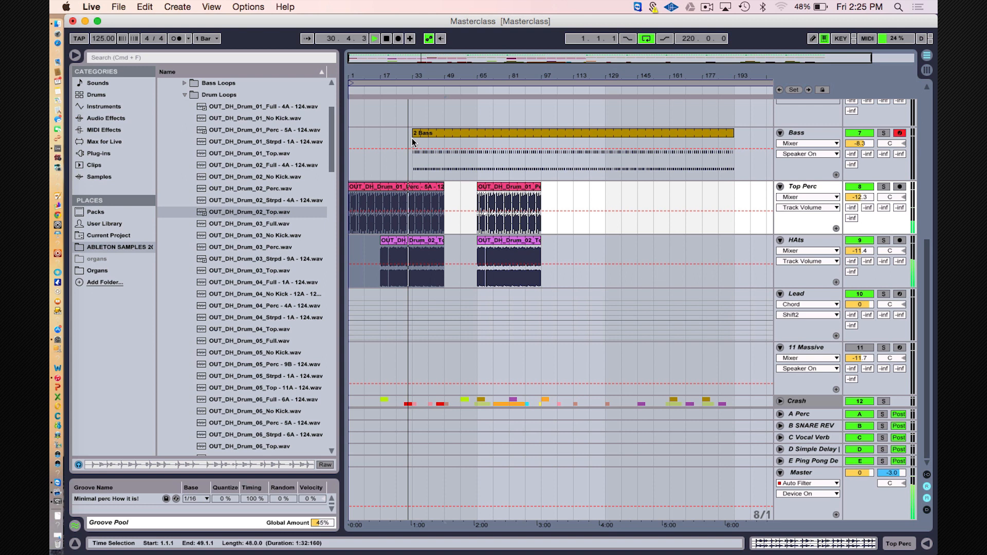
Step: Try ending the first Top Perc and HAts clips at bar 41
scroll(448, 175, up, 20)
scroll(446, 174, down, 10)
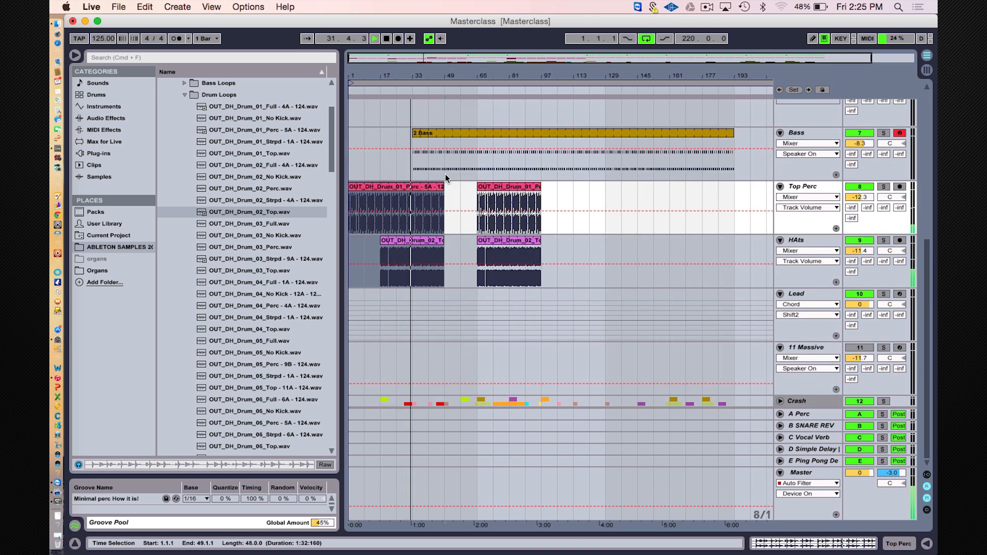
scroll(421, 122, up, 8)
key(Tab)
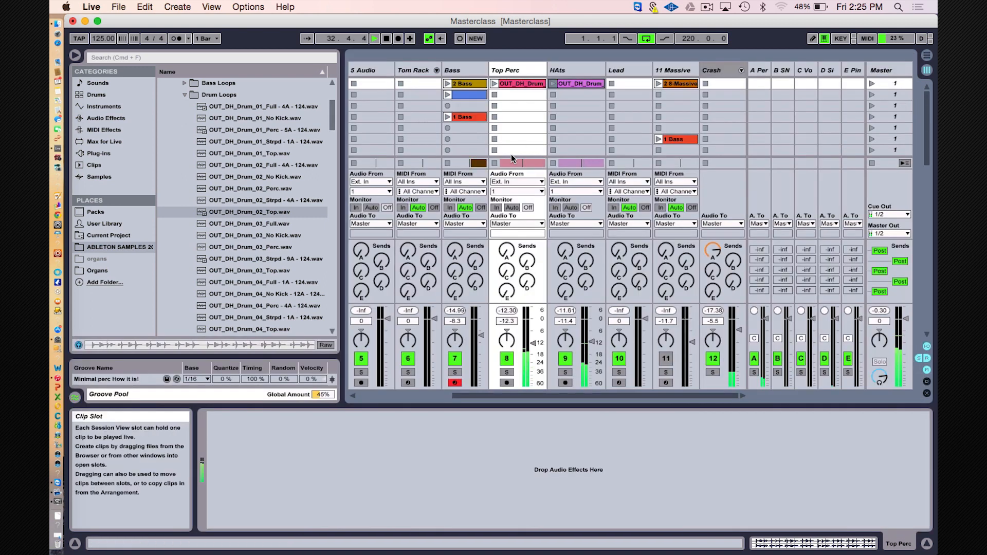
key(Tab)
scroll(435, 282, down, 5)
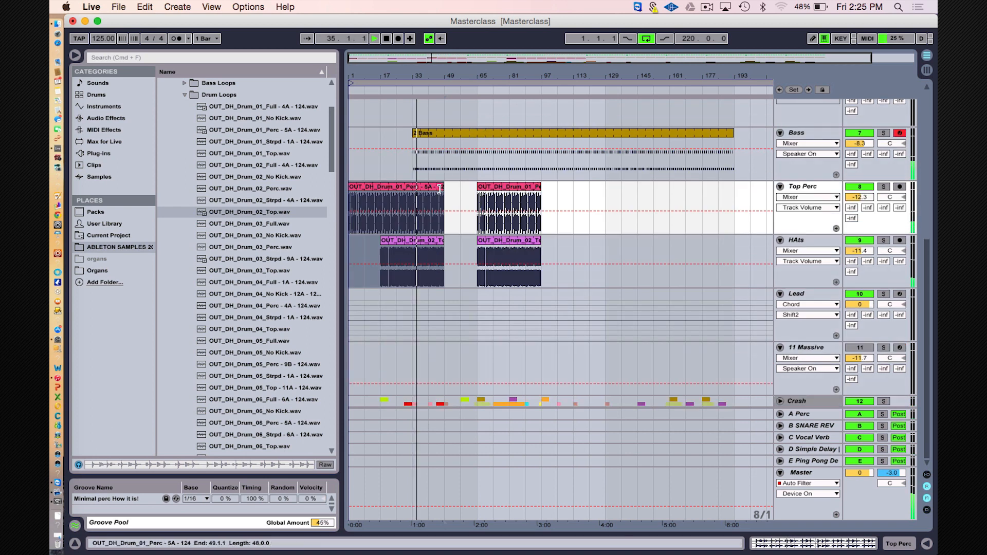
drag(444, 216, 428, 221)
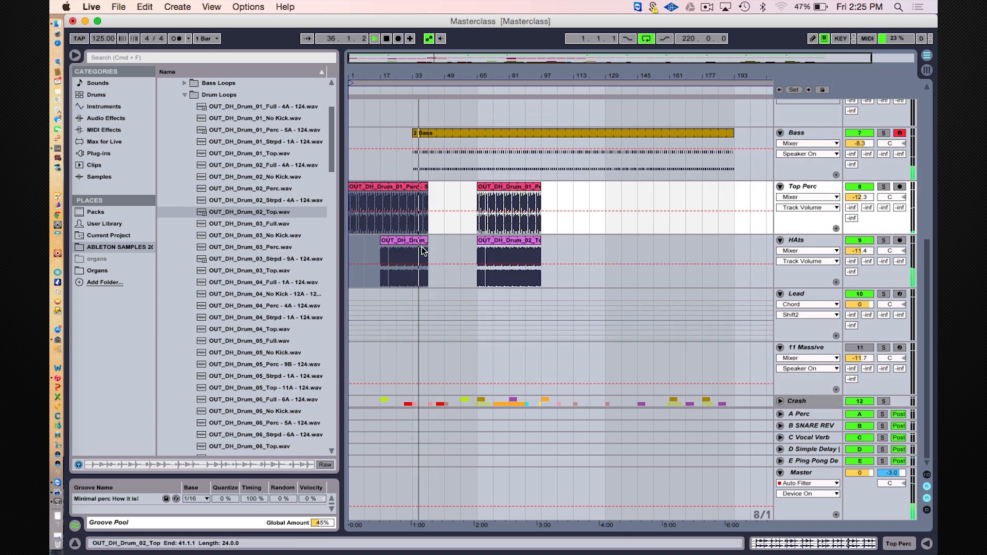
drag(430, 193, 444, 207)
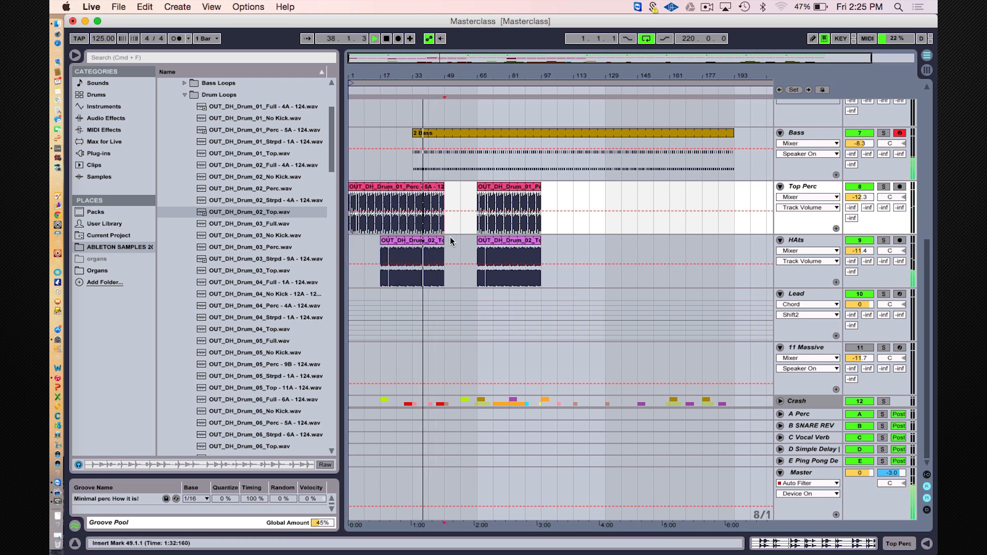
Step: Extend the first Top Perc clip to bar 65 and resize the HAts clips to leave a gap from bar 41 to bar 49
drag(444, 241, 426, 249)
drag(444, 196, 477, 196)
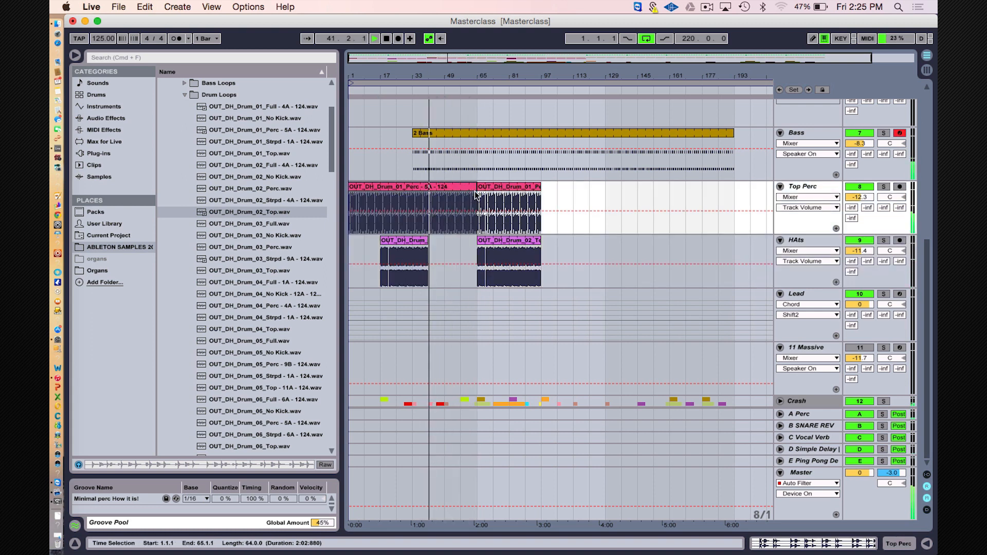
drag(428, 242, 429, 248)
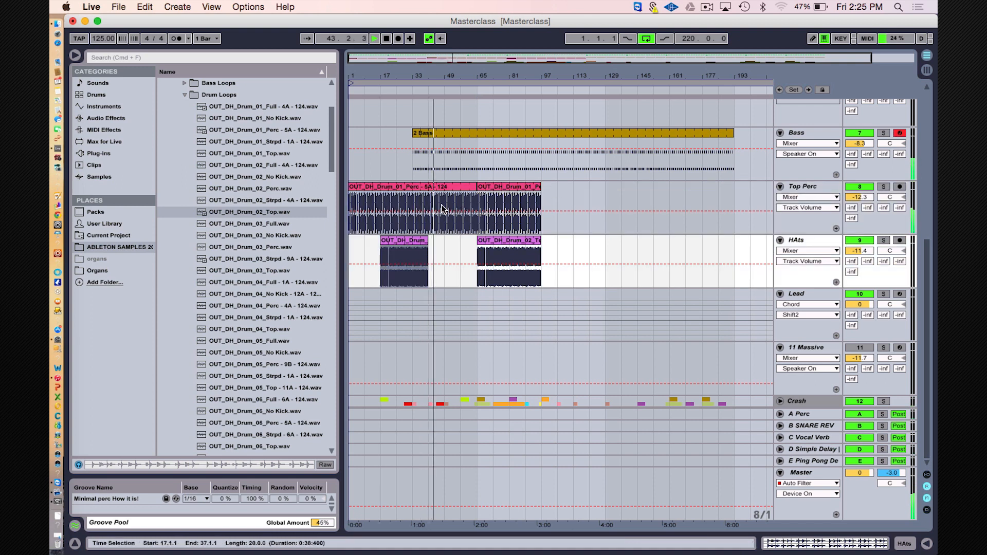
drag(478, 245, 447, 250)
Step: Extend the last Top Perc and HAts clips to bar 193
scroll(453, 167, up, 5)
scroll(458, 165, down, 5)
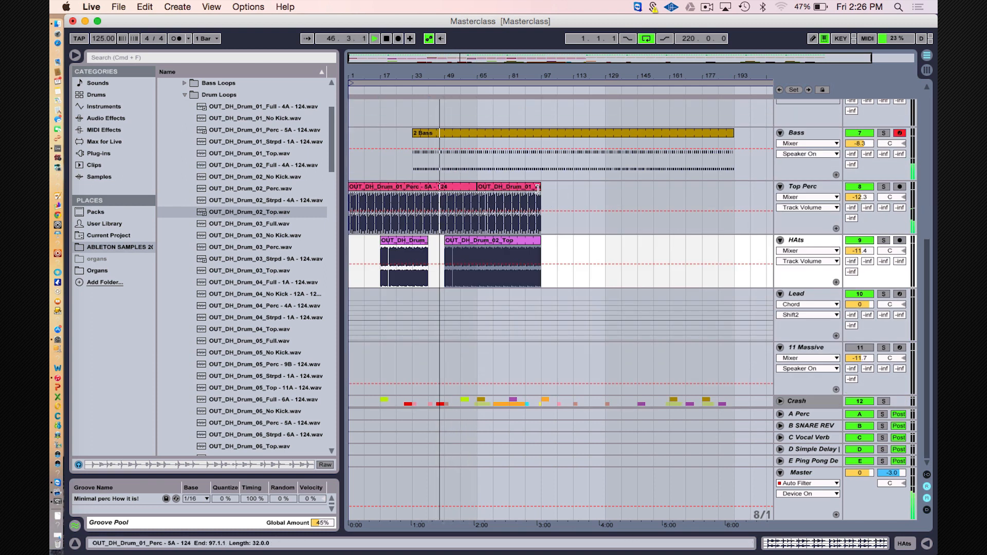
drag(538, 188, 734, 188)
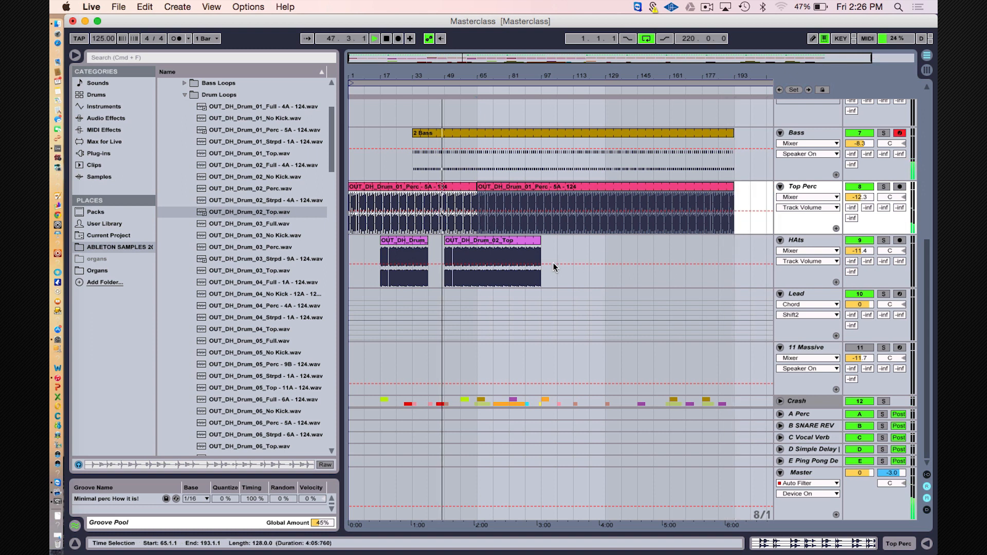
drag(541, 246, 734, 225)
Step: Unfold the Crash group and examine the placement of its effect clips against the kick, bass and drum loop layout
scroll(734, 243, up, 6)
scroll(734, 242, down, 5)
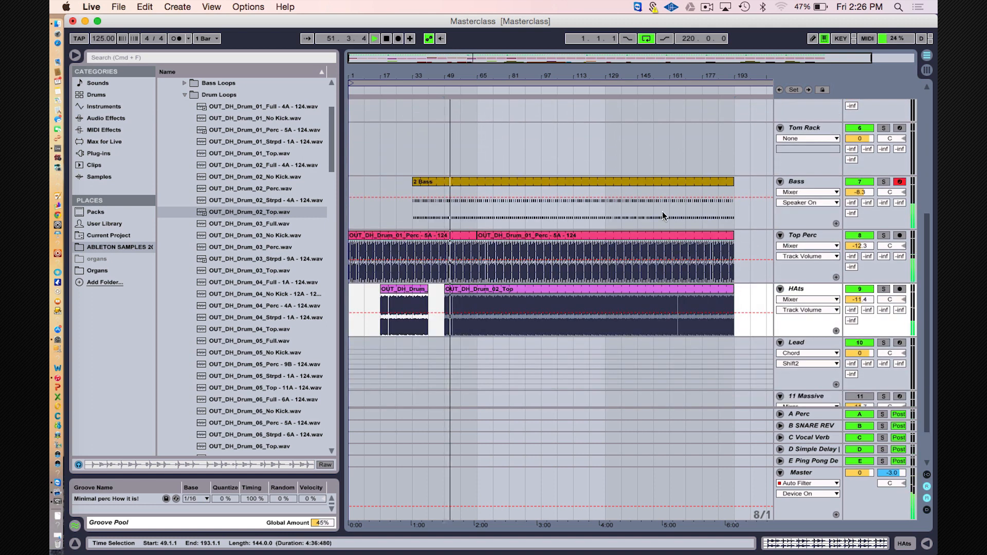
scroll(555, 229, up, 4)
scroll(557, 229, down, 5)
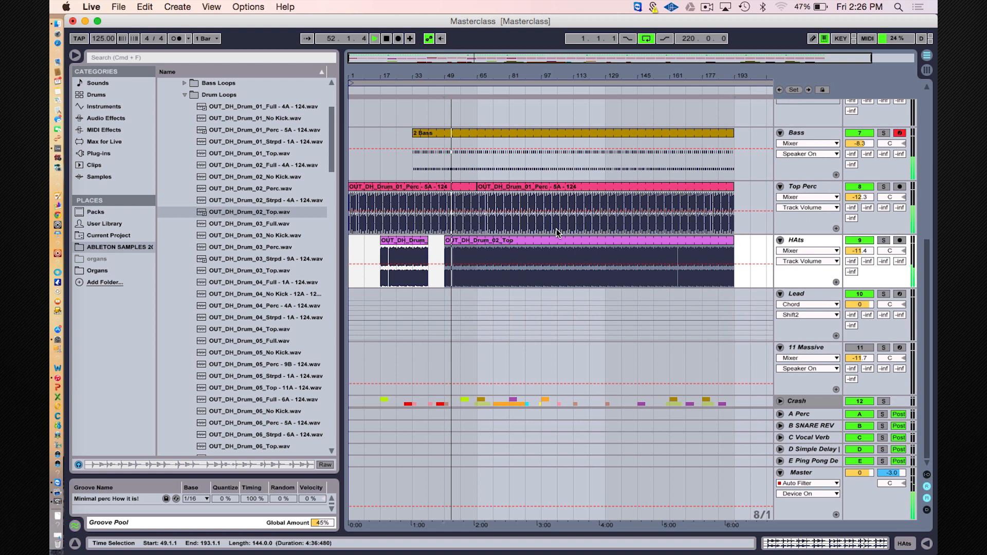
click(781, 402)
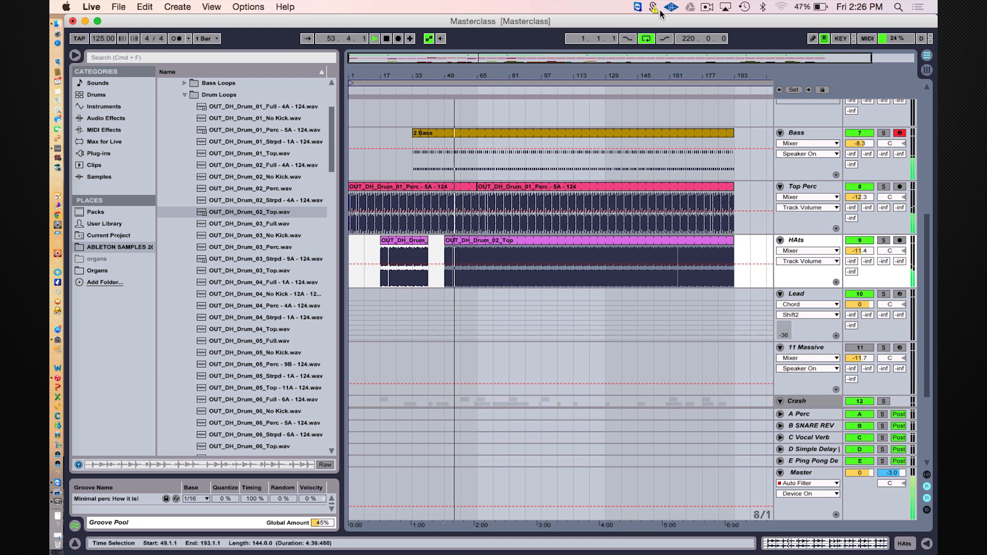
scroll(706, 320, right, 1)
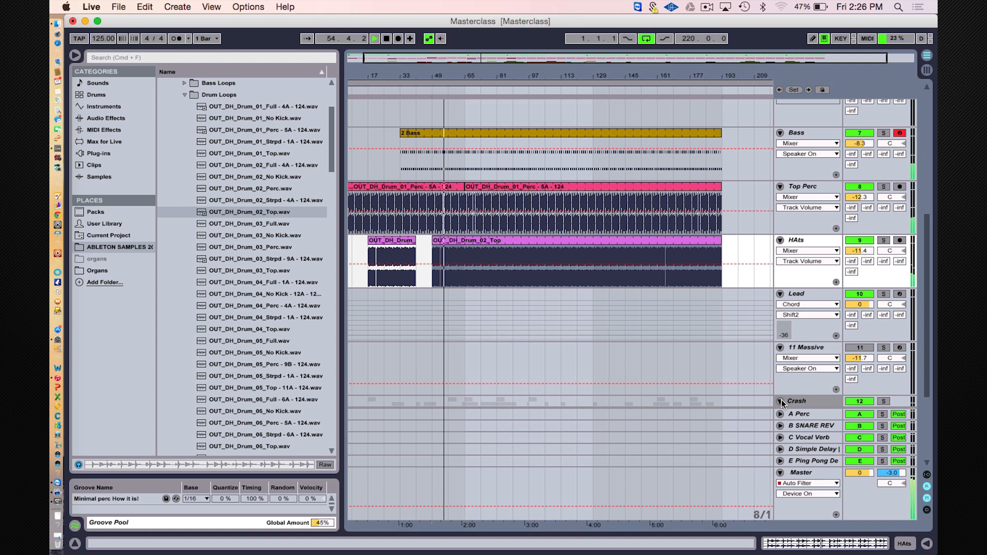
scroll(738, 353, down, 5)
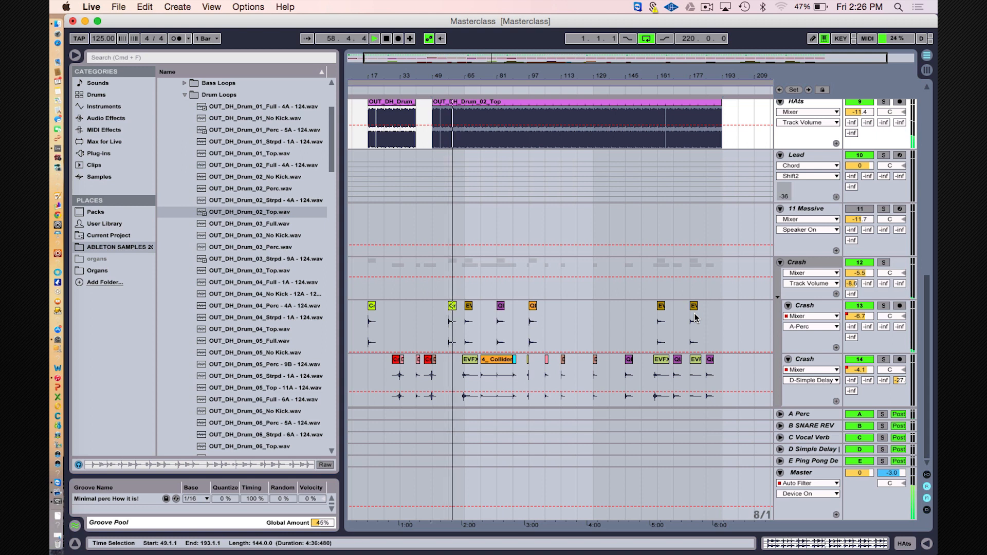
scroll(598, 235, up, 10)
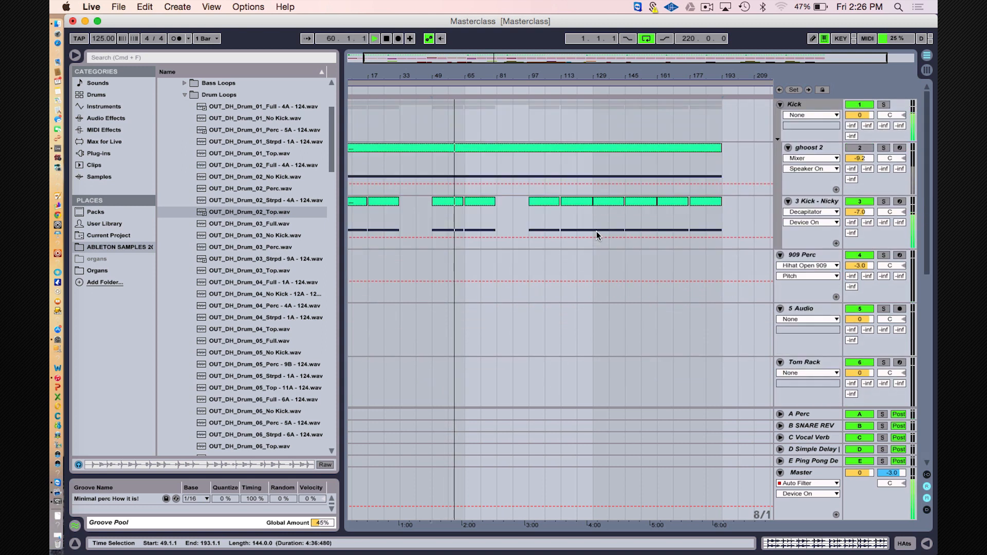
scroll(598, 235, down, 10)
scroll(598, 235, left, 1)
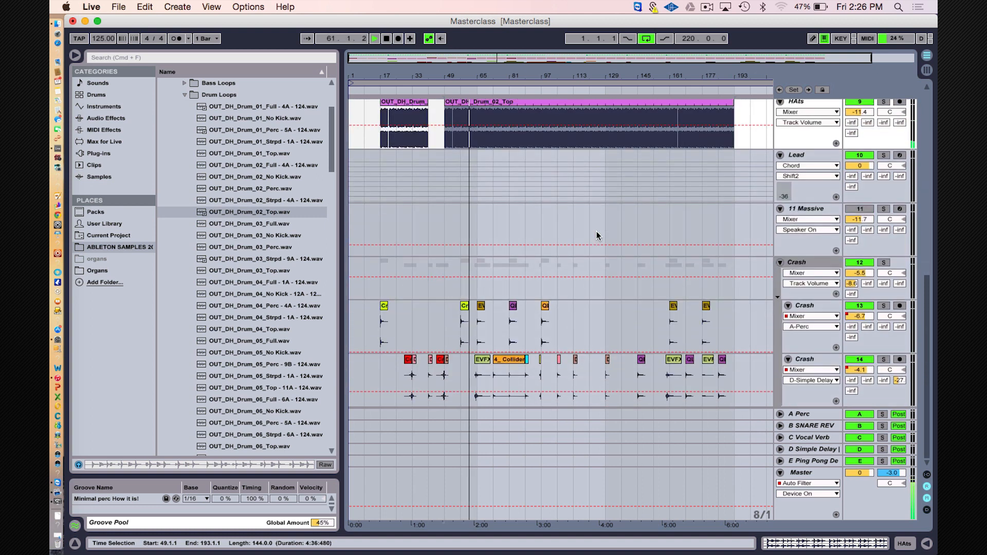
Step: Select the Lead track and show its device chain in Session View
click(590, 158)
scroll(591, 159, up, 10)
scroll(591, 150, down, 8)
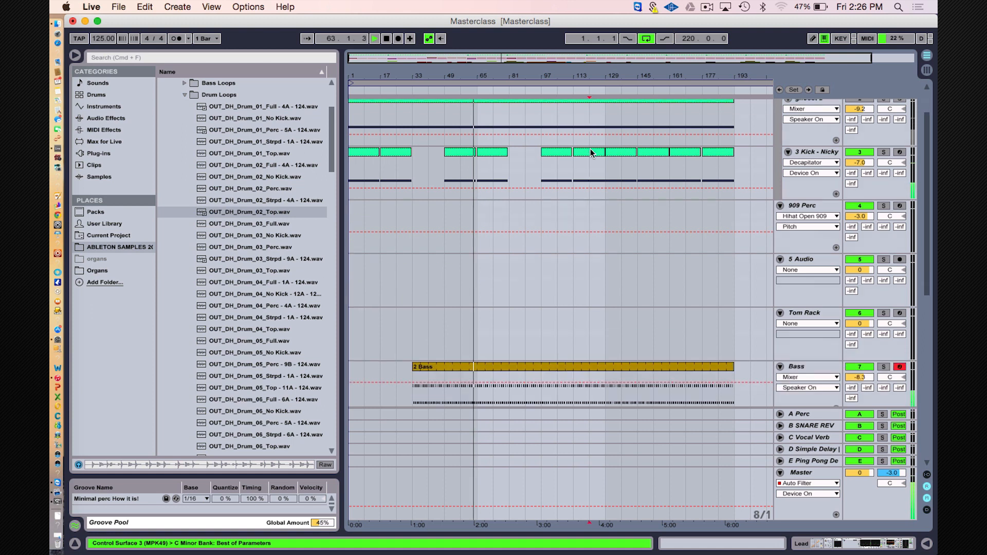
key(Tab)
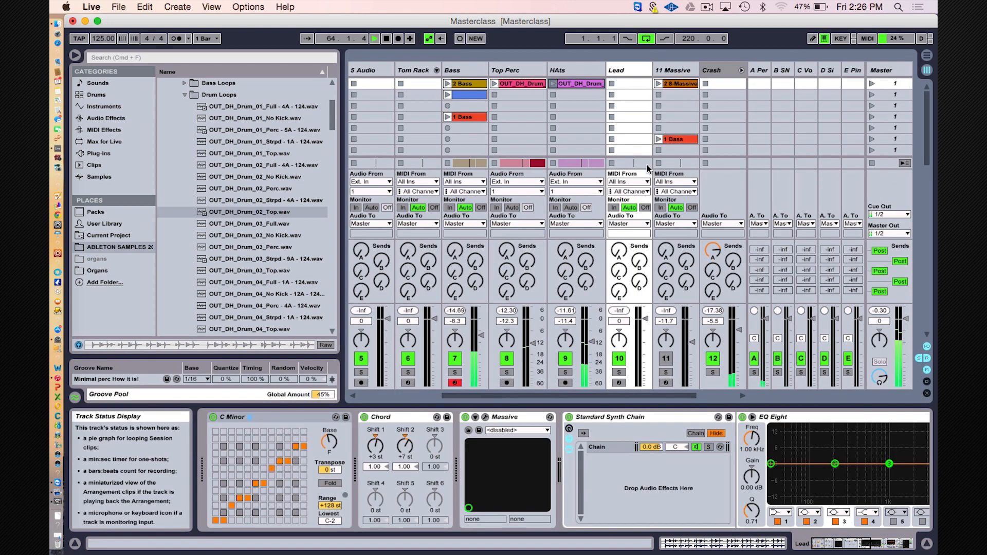
Step: Show the Bass track's device chain and examine the preset scales available for its C Minor Scale device
scroll(570, 72, left, 5)
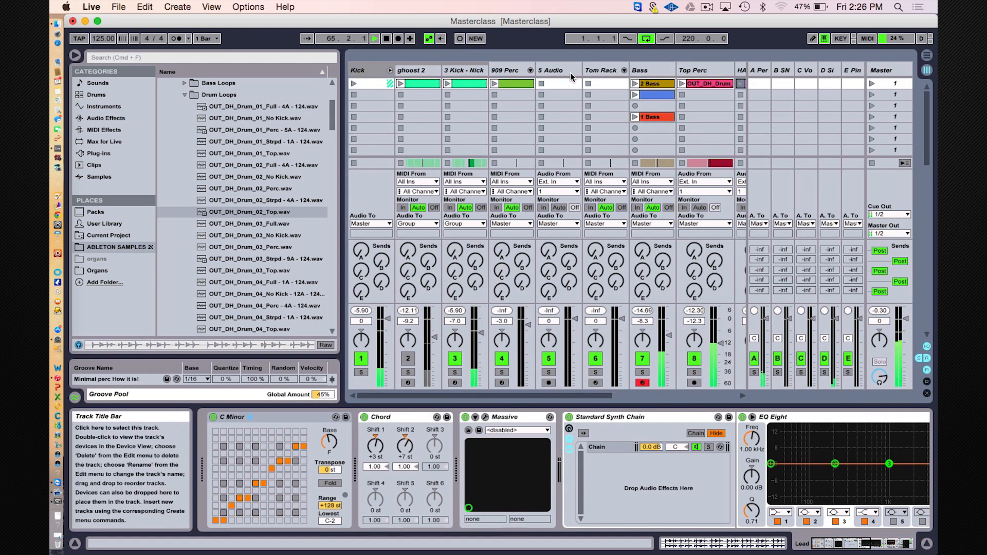
click(649, 72)
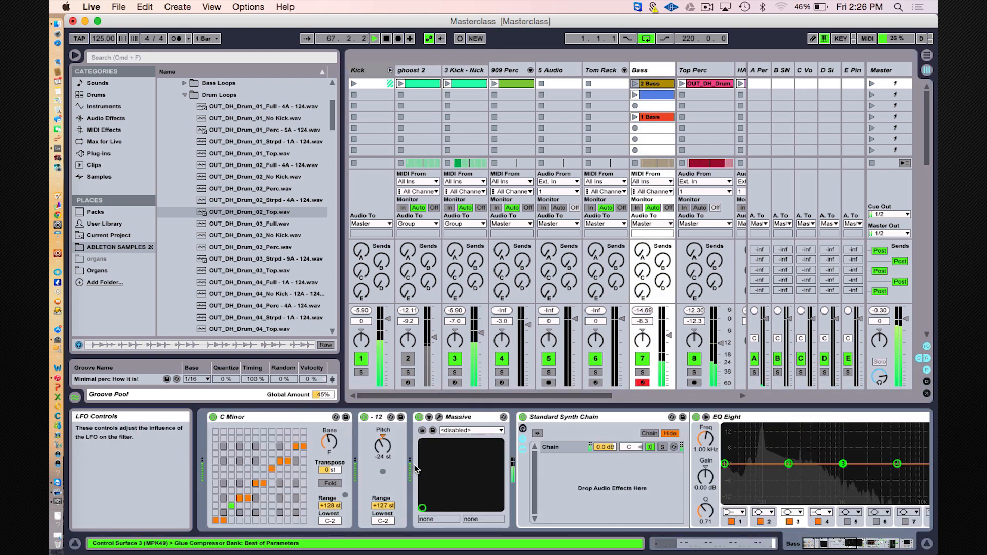
click(336, 417)
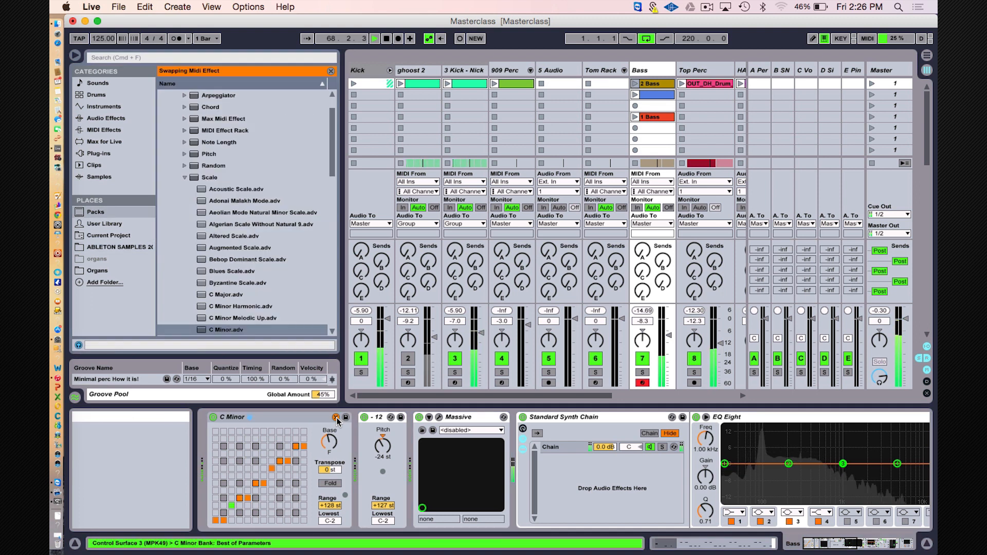
scroll(229, 260, down, 3)
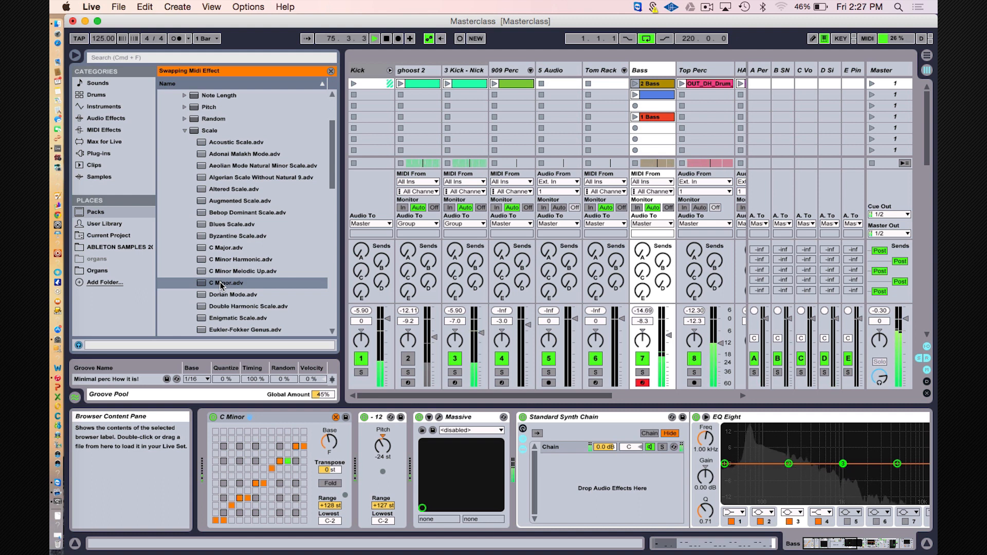
Step: Solo the Bass track and try shifting the Scale device's base to G and A, lowering it again after listening
click(327, 442)
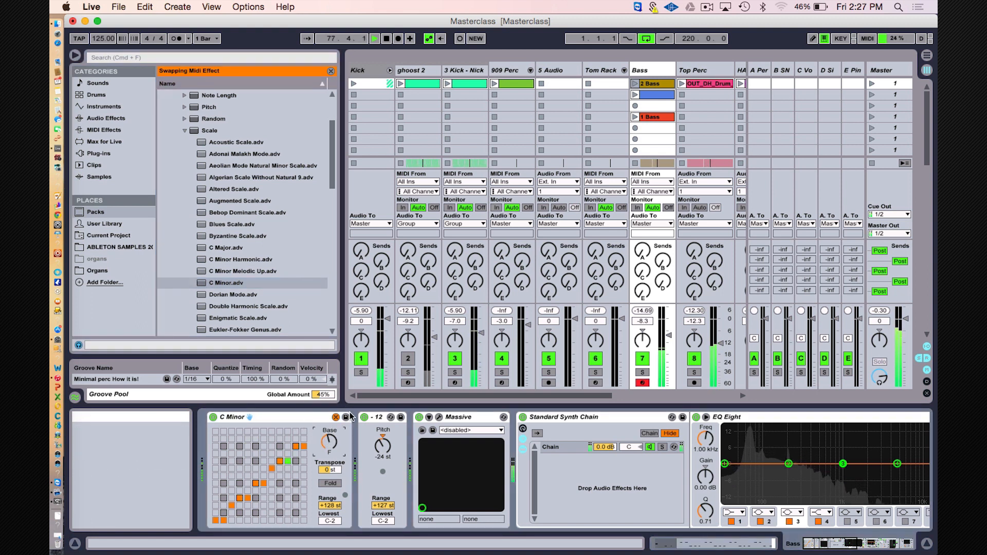
drag(327, 443, 328, 433)
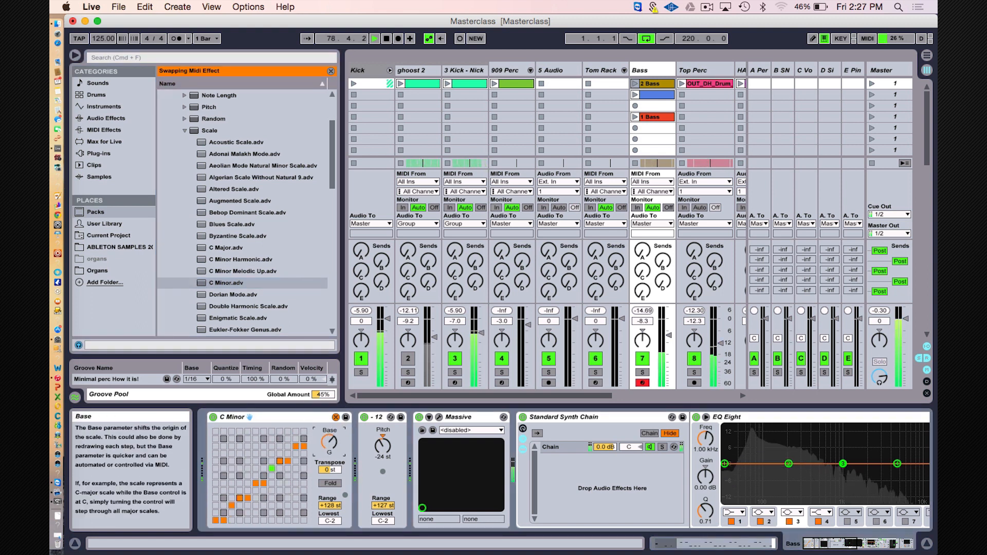
click(642, 372)
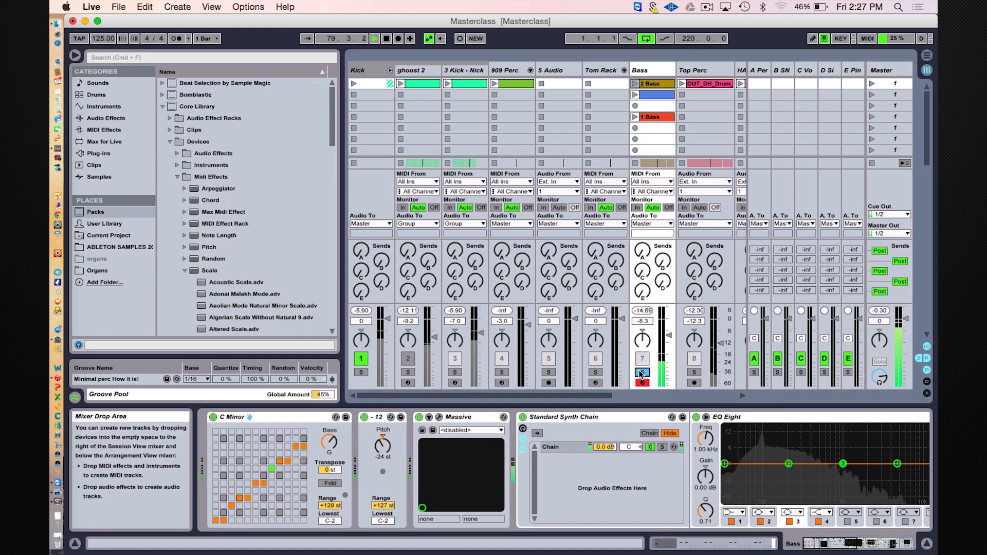
click(329, 442)
drag(329, 442, 329, 420)
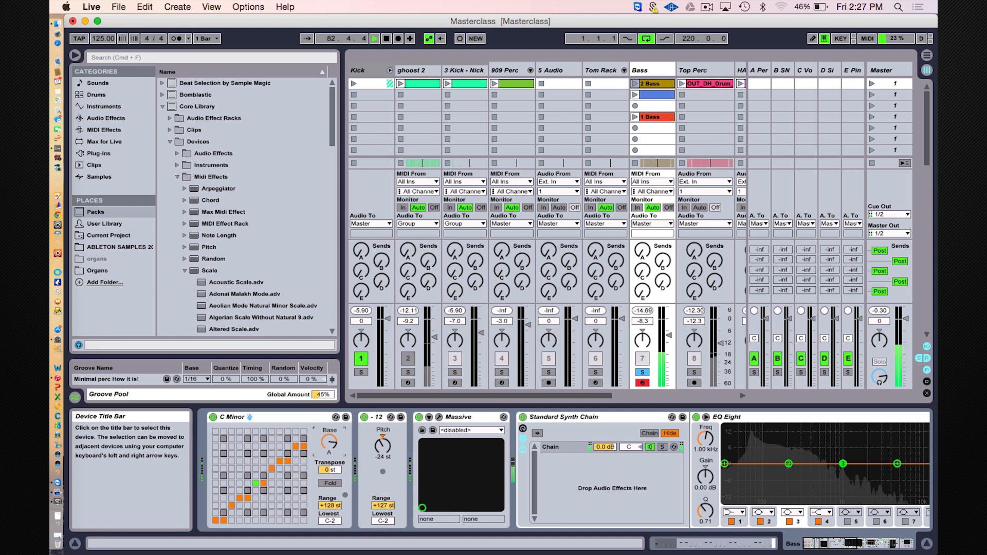
drag(329, 443, 329, 465)
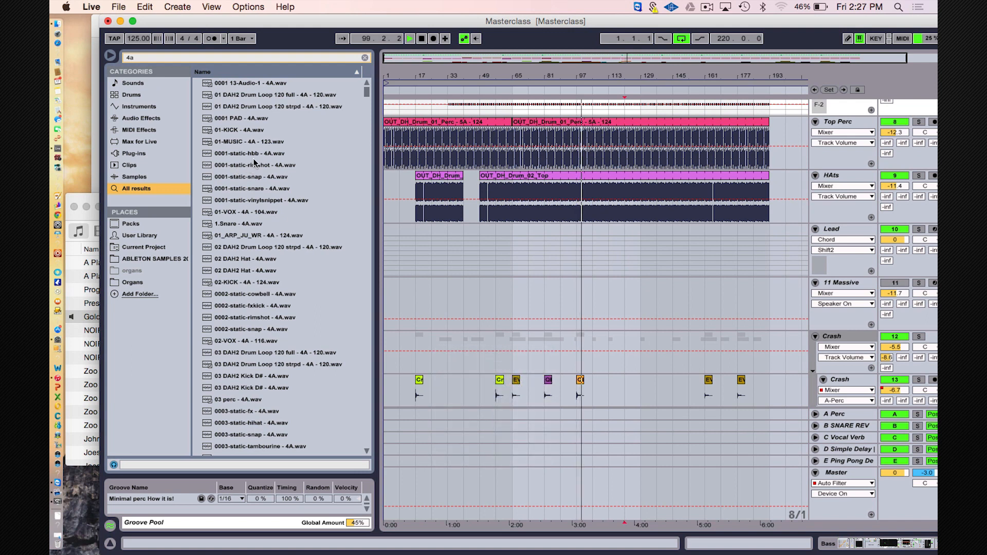
Step: Stop playback and preview the 4A samples 01-MUSIC - 4A - 123, 0001-static-vinylsnippet and 0001-static-snap
click(250, 143)
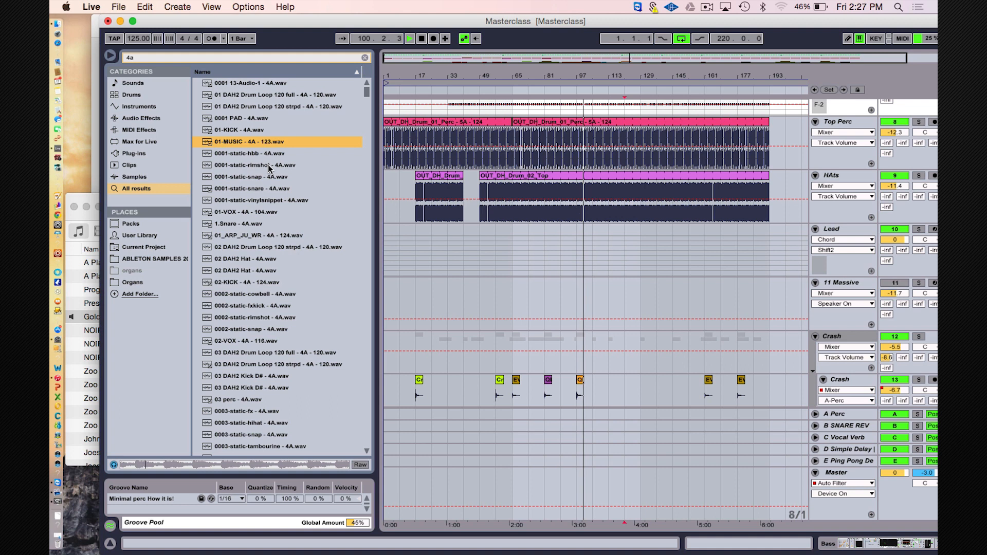
key(space)
click(286, 201)
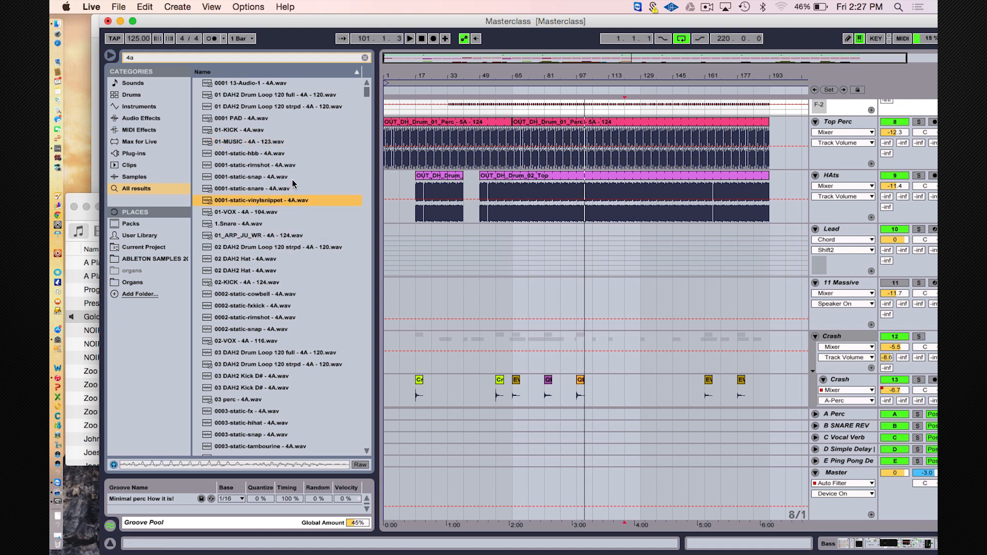
click(284, 178)
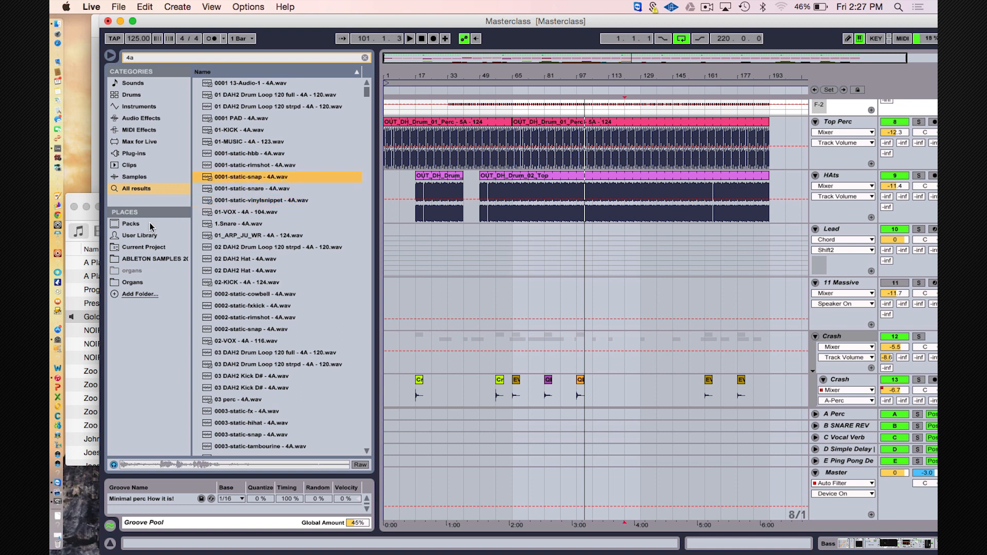
Step: Switch to Mixed In Key 7 and move the overlapping windows so its key analysis area is in view
click(58, 272)
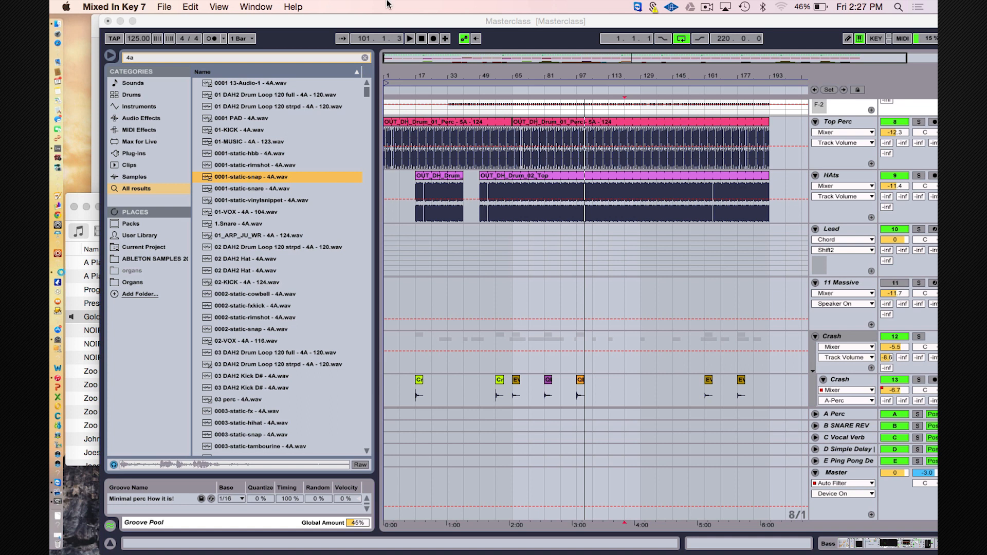
drag(359, 19, 574, 10)
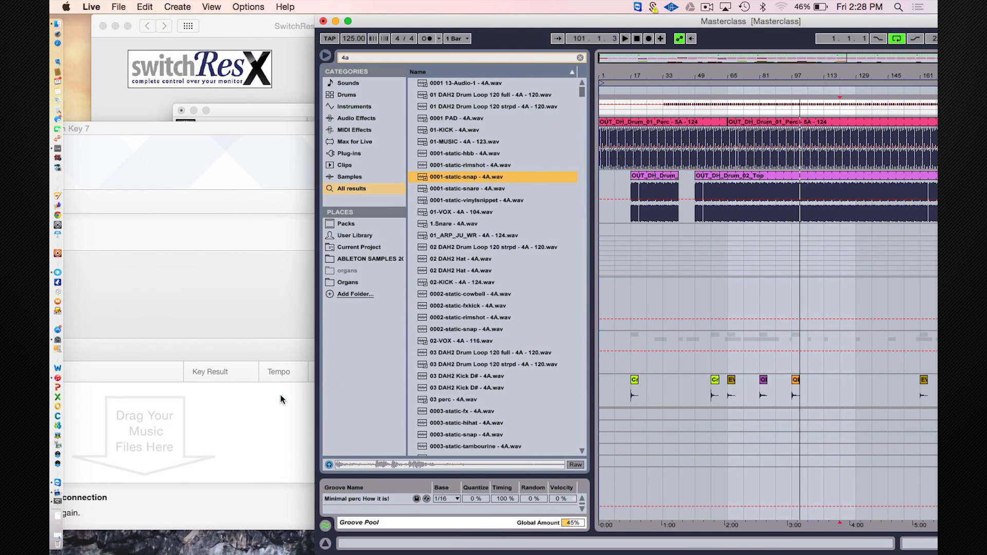
click(281, 399)
drag(223, 138, 420, 141)
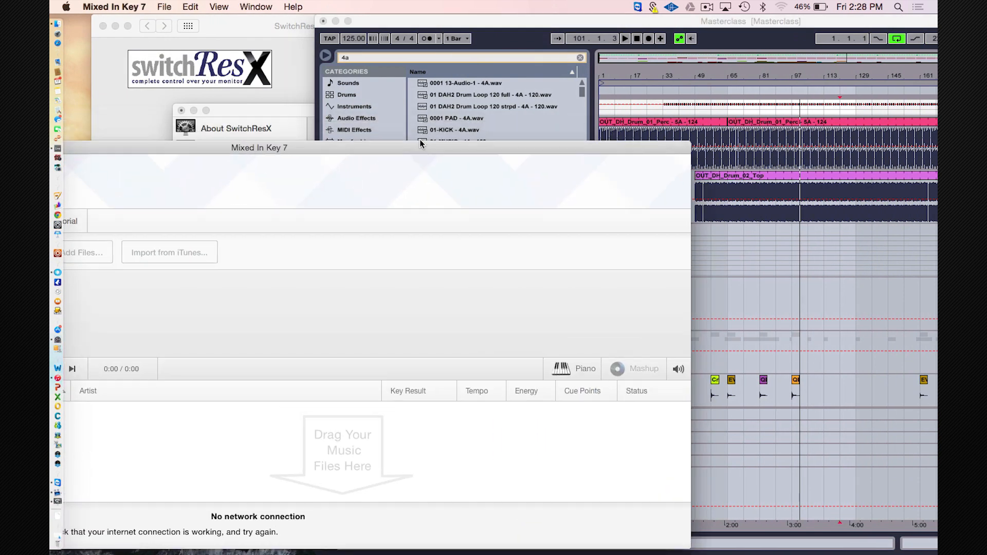
drag(526, 20, 628, 20)
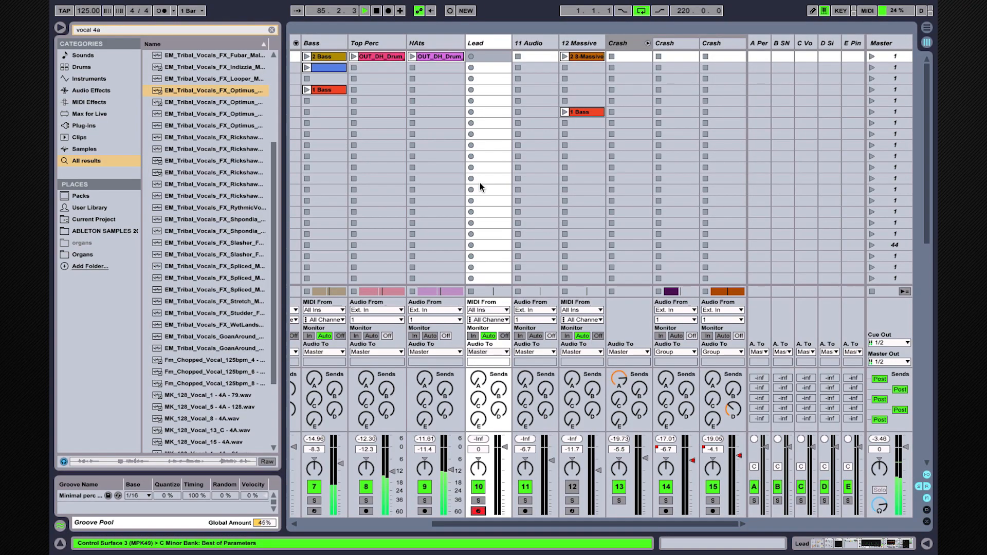
Step: Show the 12 Massive track's device chain, activate and arm the track, and turn off its Chord device
click(576, 41)
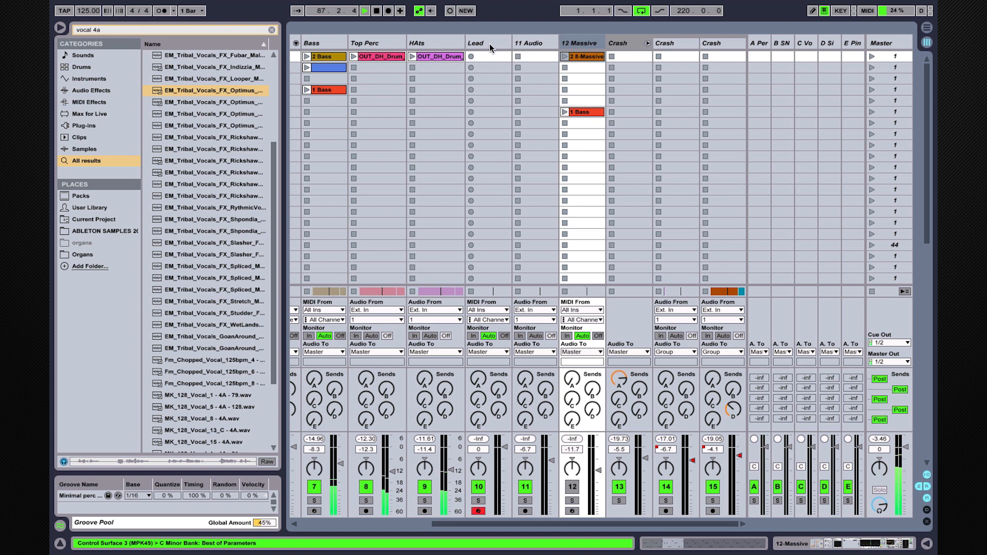
double_click(489, 42)
click(579, 37)
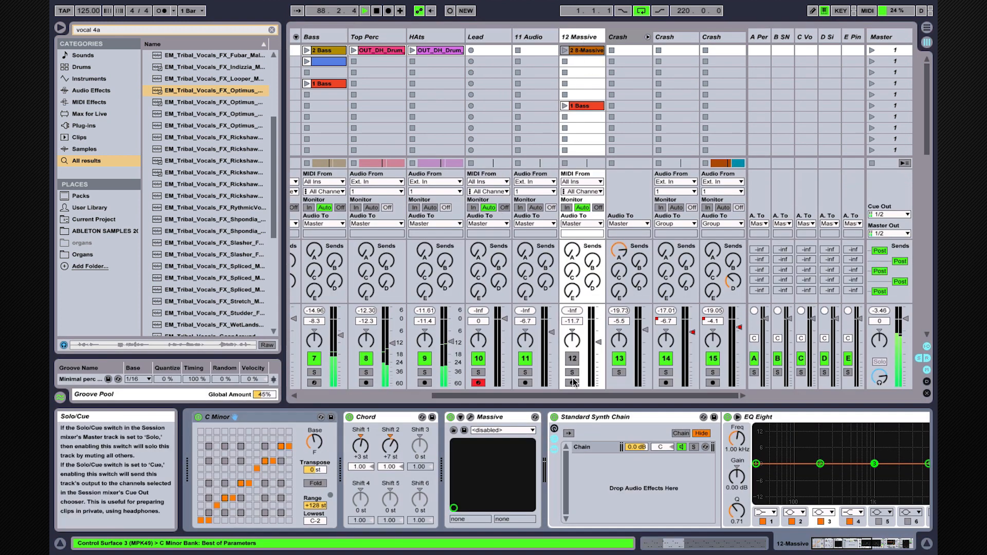
click(574, 360)
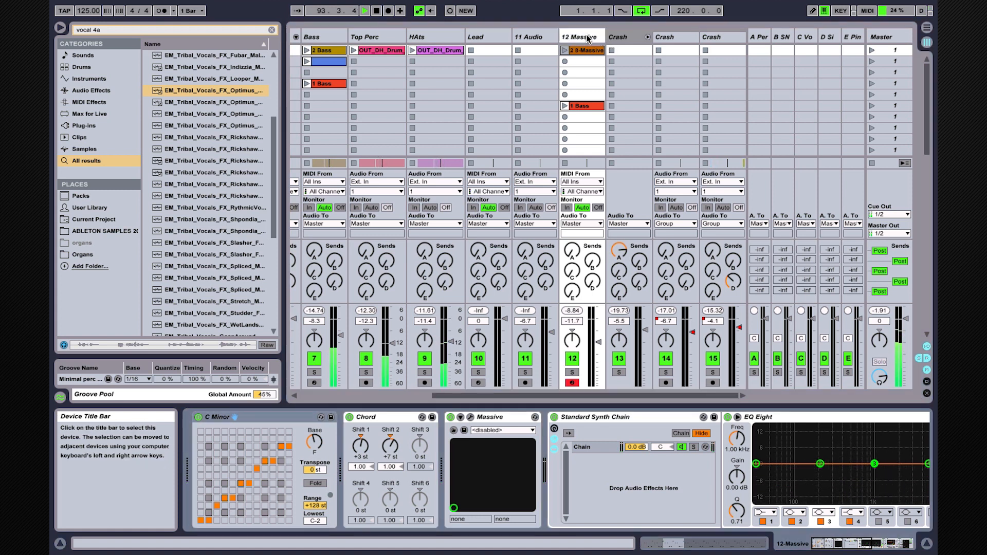
click(397, 419)
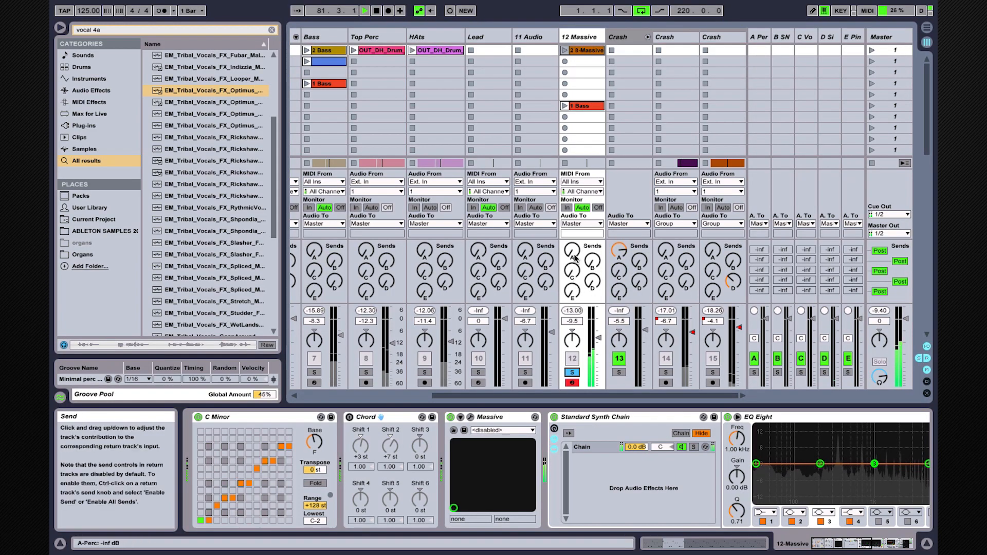
Step: Load the REV7 impulse response 16 Spring 02.6sec in the Altiverb 6 reverb on the A-Perc return track
click(575, 256)
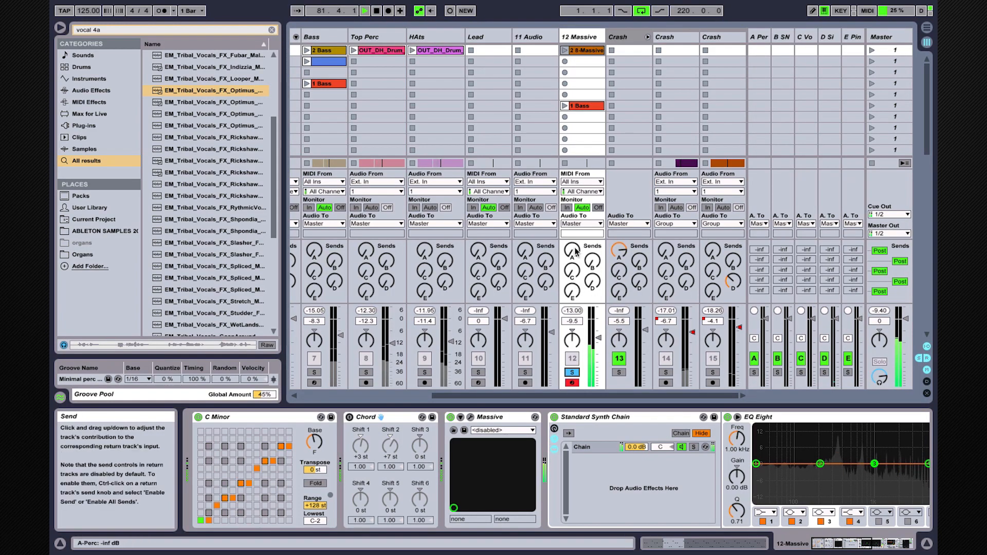
click(760, 37)
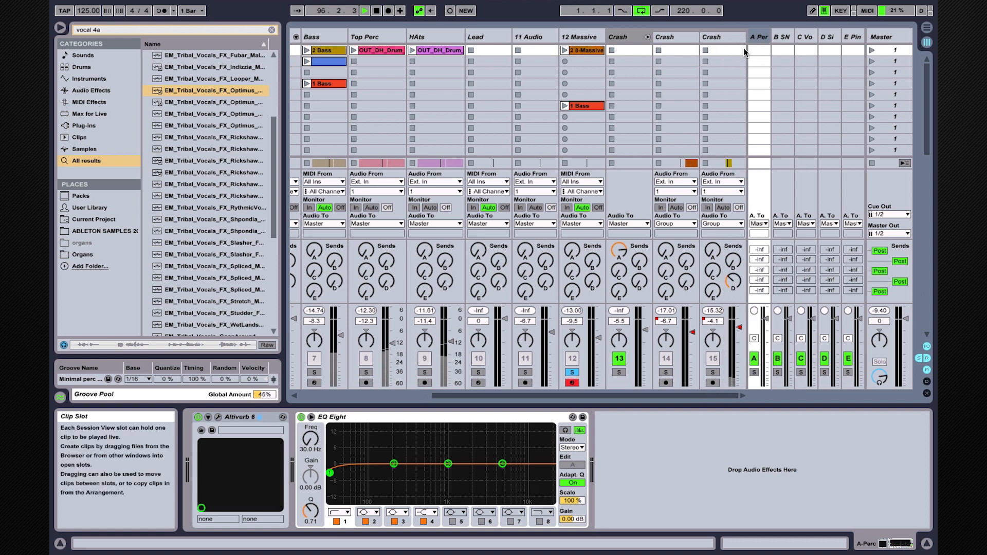
click(218, 417)
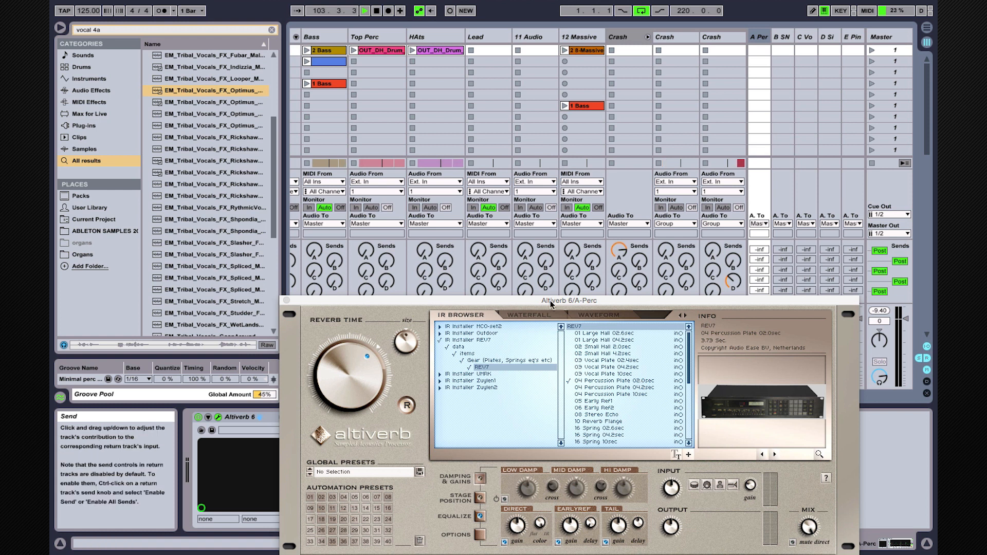
drag(495, 301, 761, 553)
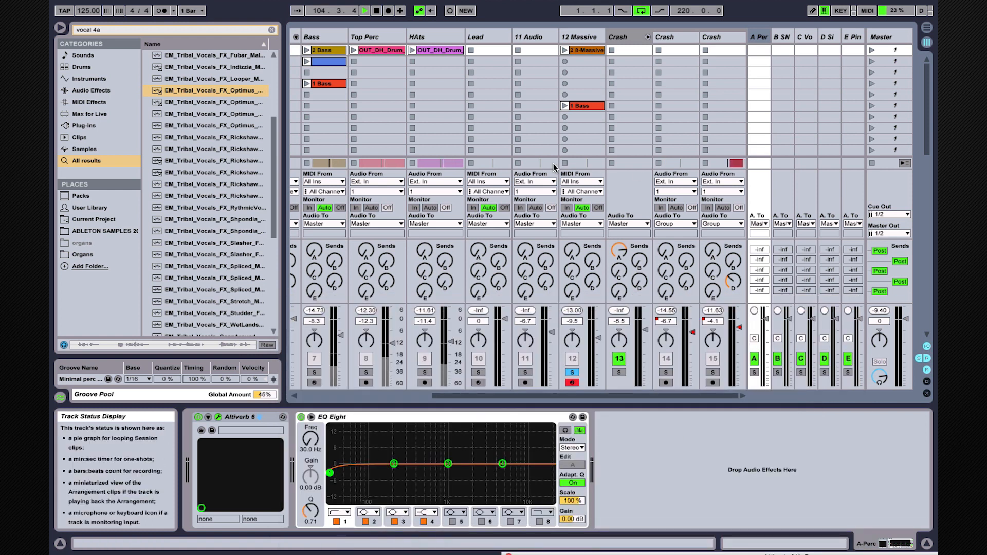
drag(675, 554, 463, 105)
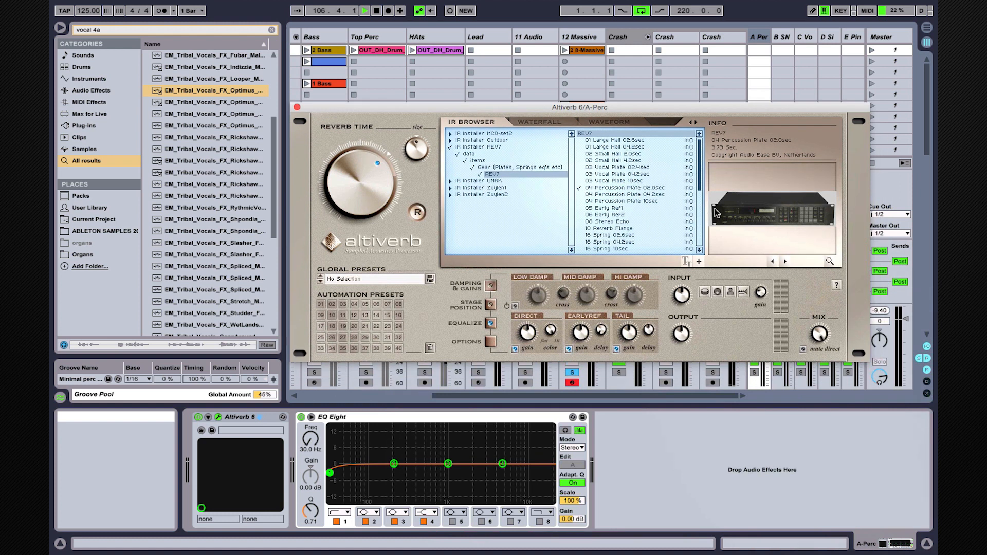
scroll(624, 227, down, 2)
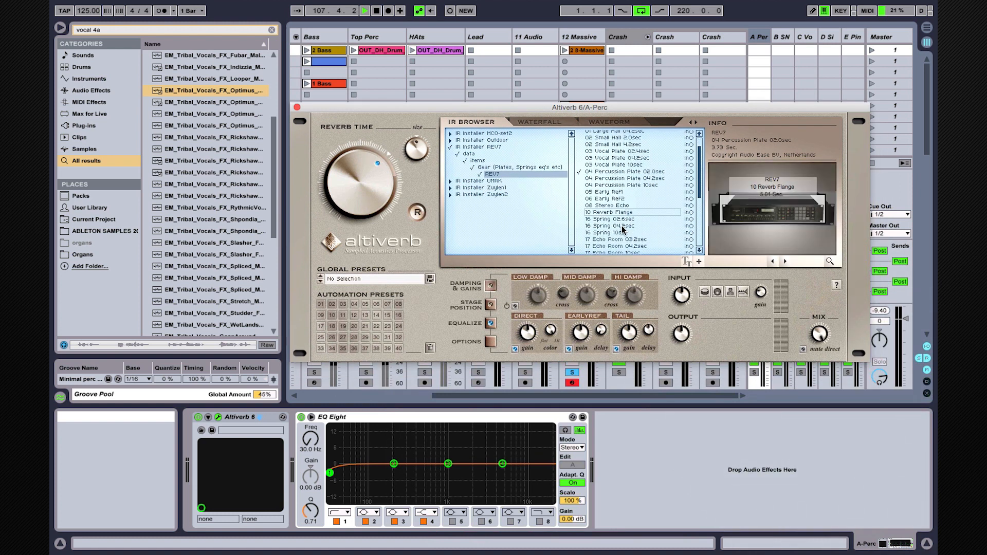
click(620, 217)
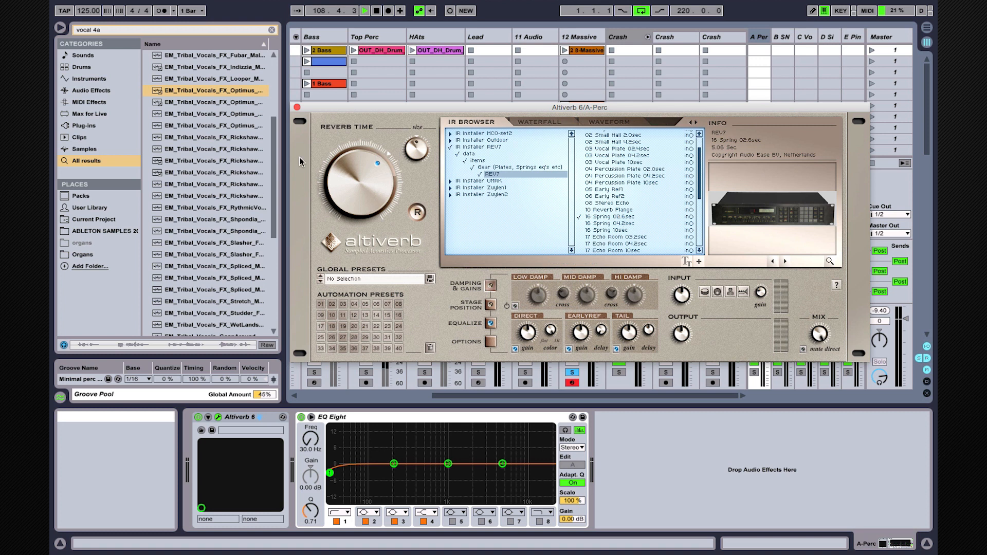
click(297, 107)
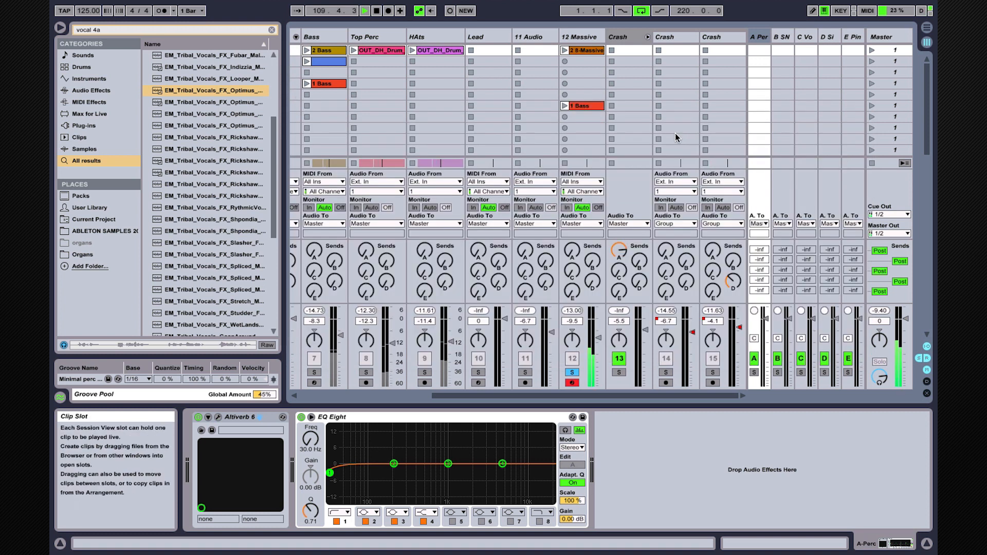
Step: Set the 12 Massive track's A-Perc send to -6.7 dB, and raise its E-Ping Pong Delay send to 0 dB before lowering it
drag(572, 250, 572, 206)
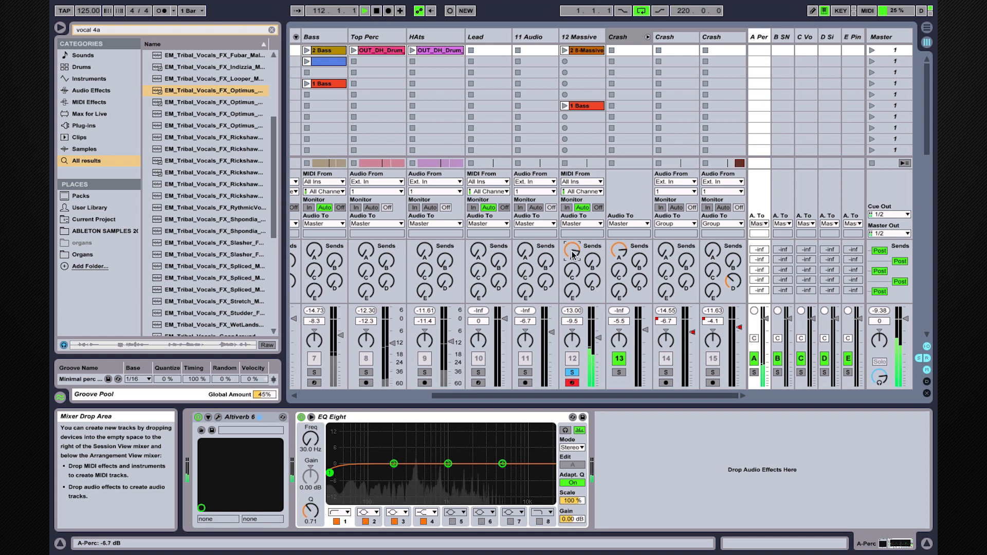
click(853, 37)
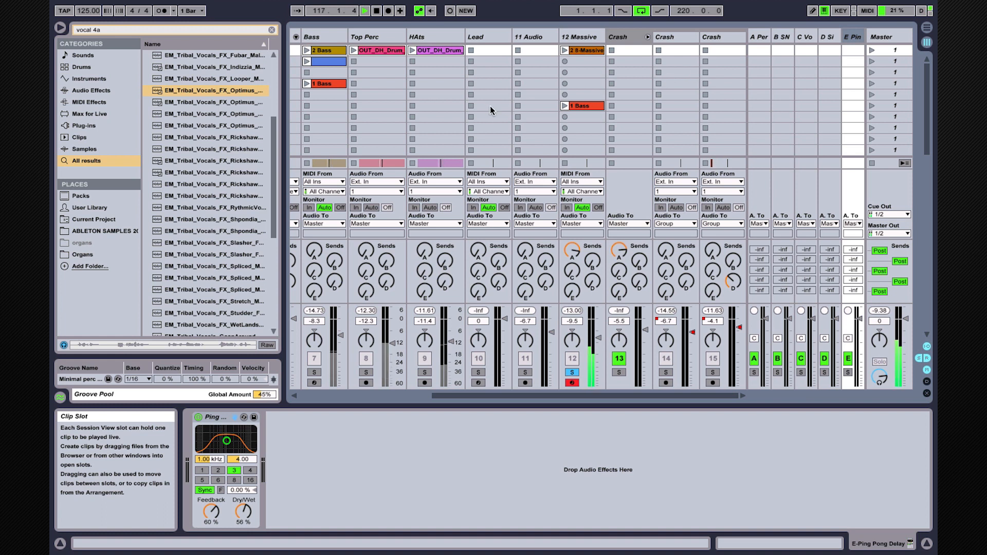
drag(573, 291, 570, 272)
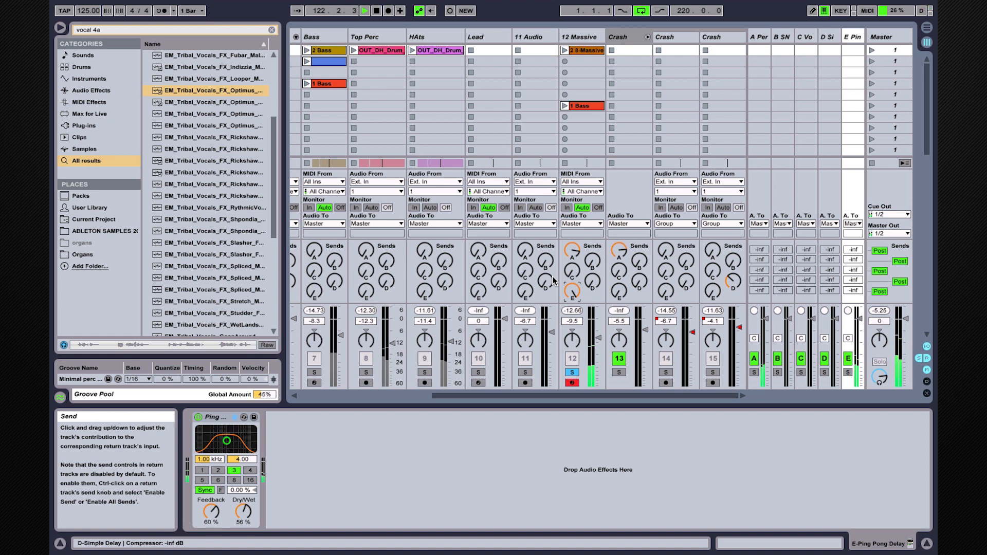
click(554, 280)
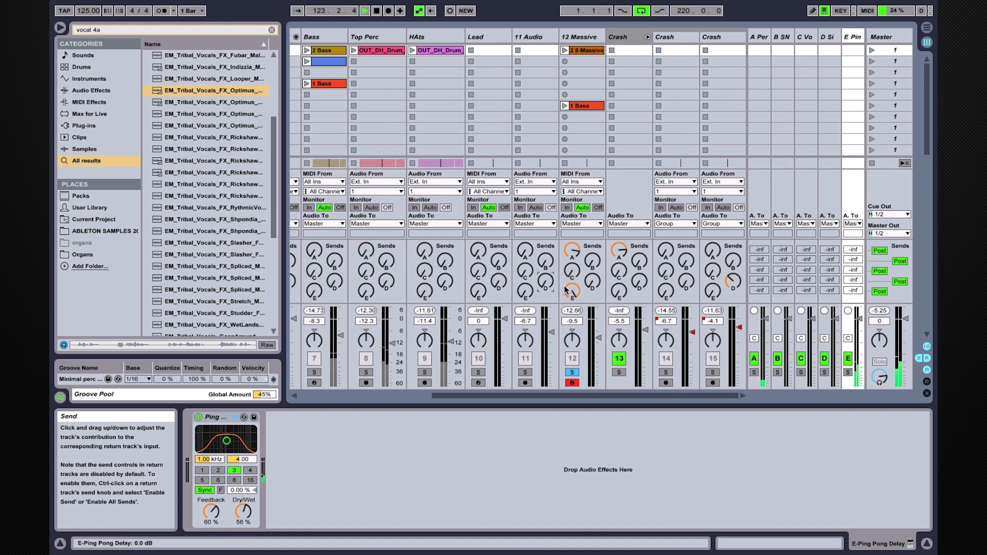
drag(569, 289, 569, 310)
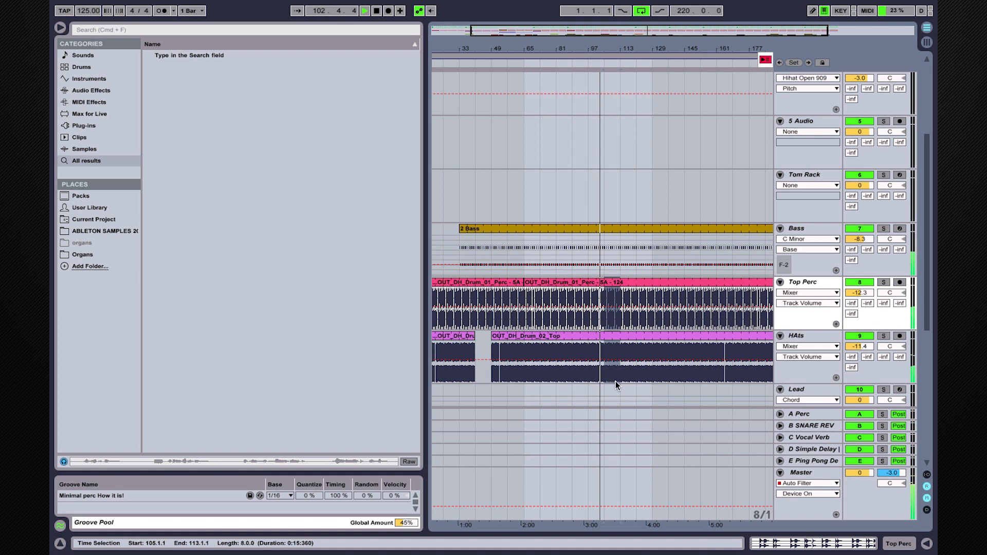
Step: Delete the Top Perc and HAts material from bar 105 to bar 113 in the Arrangement
shift+click(616, 385)
key(Delete)
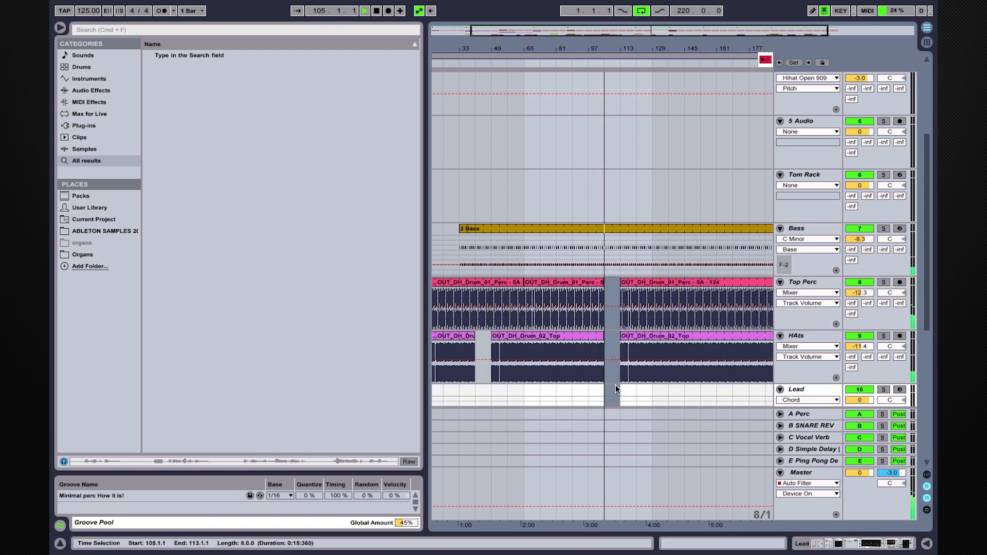
scroll(613, 284, up, 4)
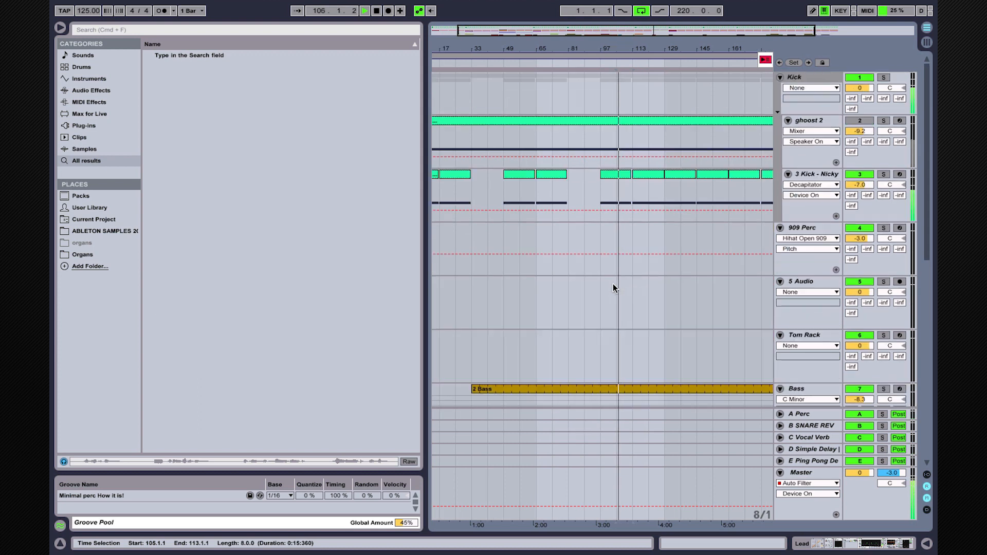
Step: Play the arrangement from bar 113, where the Top Perc and HAts loops come back in
scroll(613, 284, down, 10)
scroll(613, 284, up, 4)
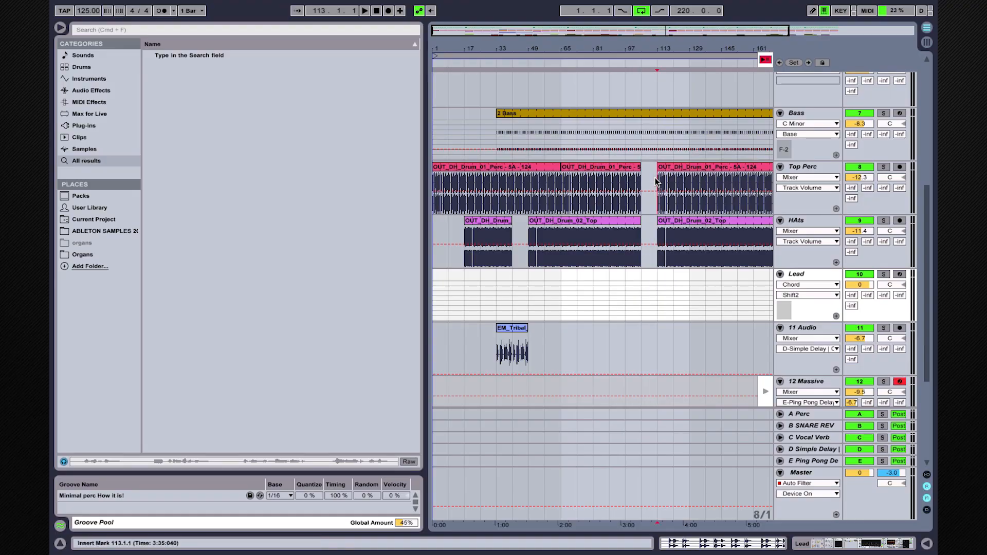
click(650, 190)
key(space)
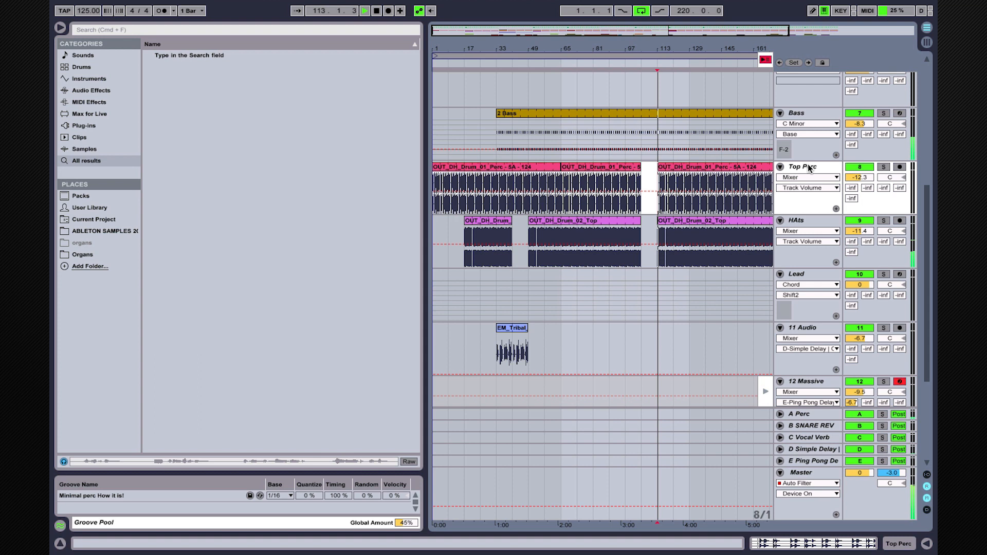
Step: Add an EQ Eight to the Top Perc track and solo the track
double_click(805, 166)
click(82, 29)
text(eq)
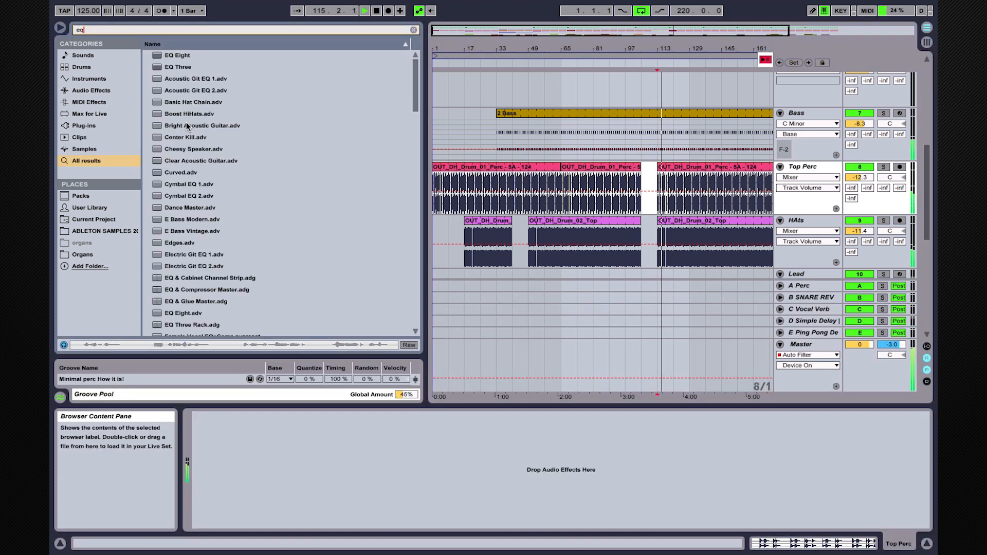
click(168, 55)
double_click(169, 55)
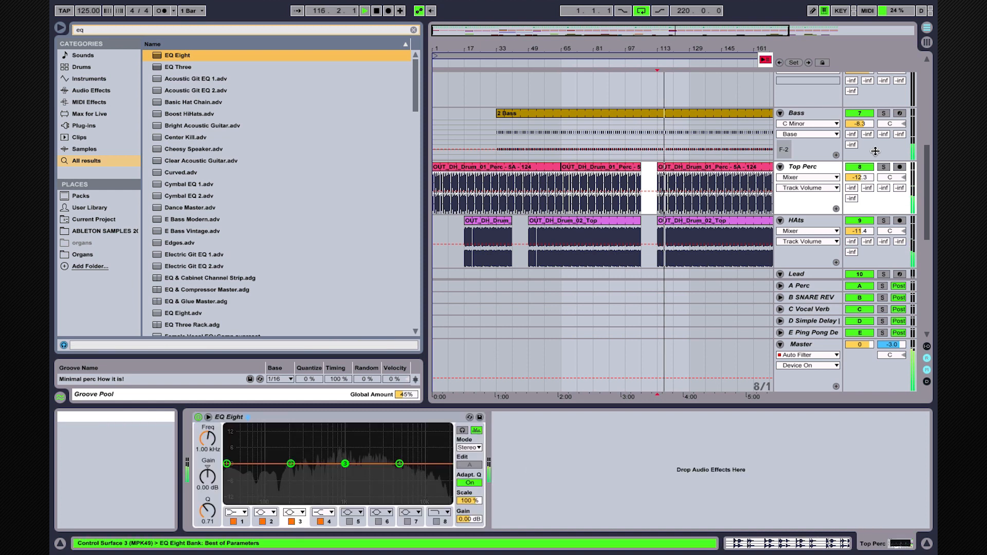
click(884, 167)
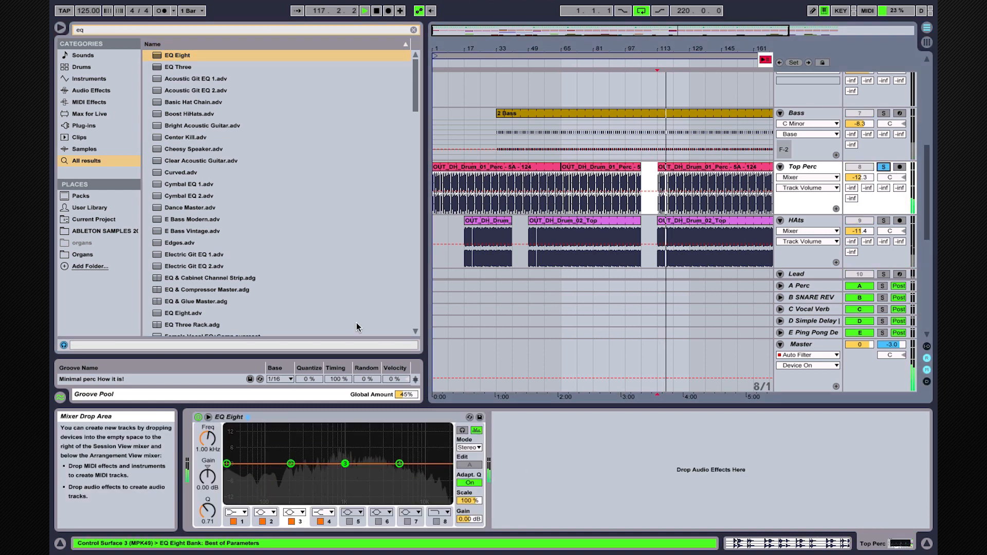
Step: Set band 1 of the Top Perc EQ Eight to a low-cut filter and raise its frequency to 81.1 Hz
click(236, 513)
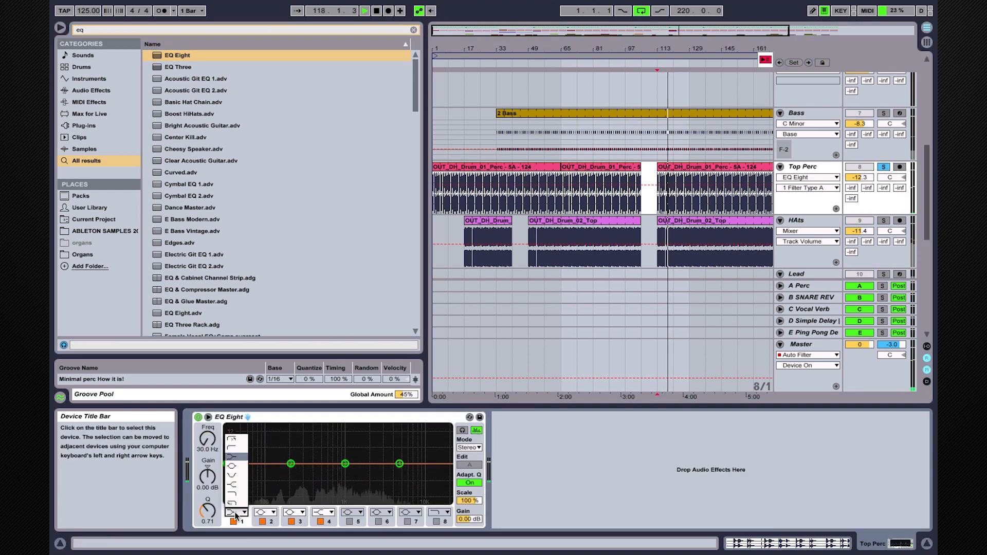
click(231, 439)
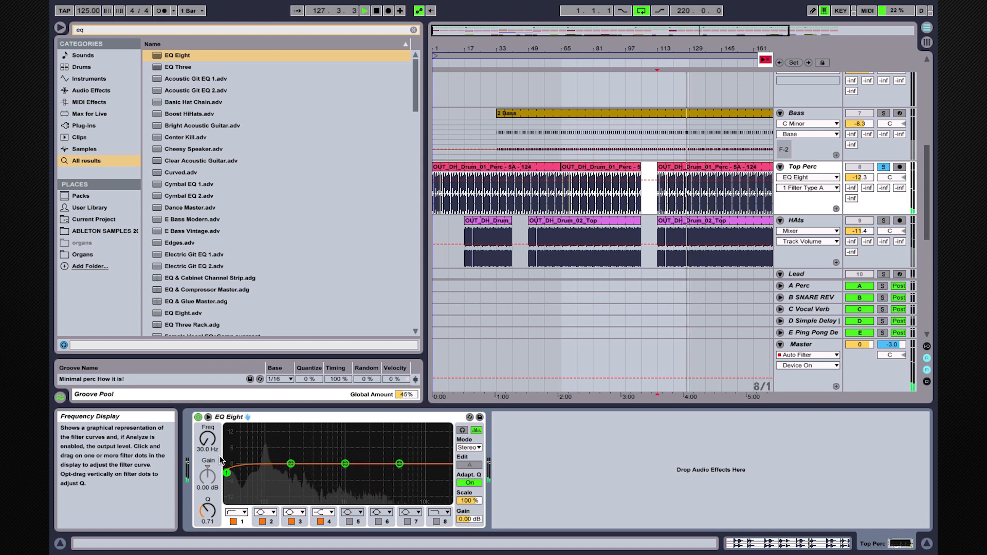
click(236, 512)
click(236, 452)
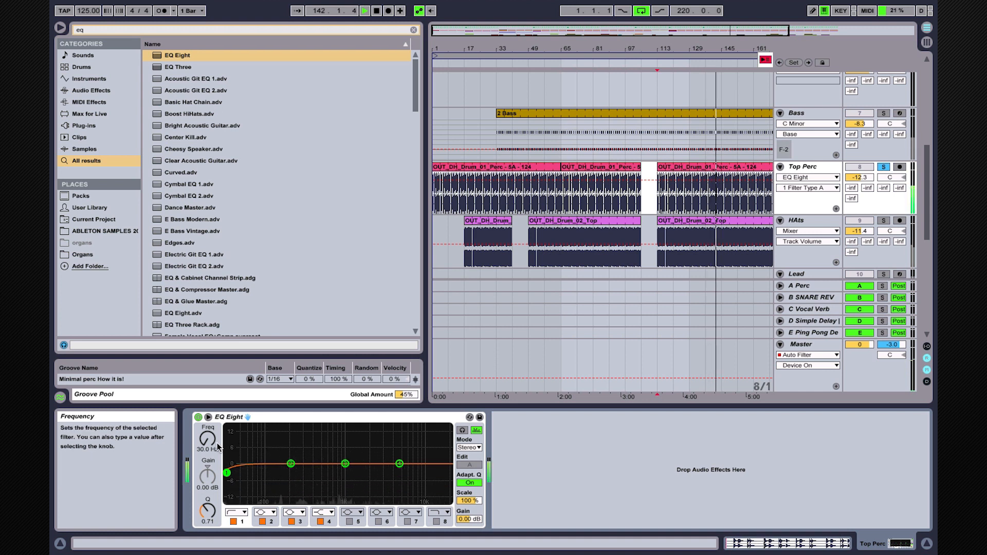
drag(208, 444, 212, 423)
click(209, 419)
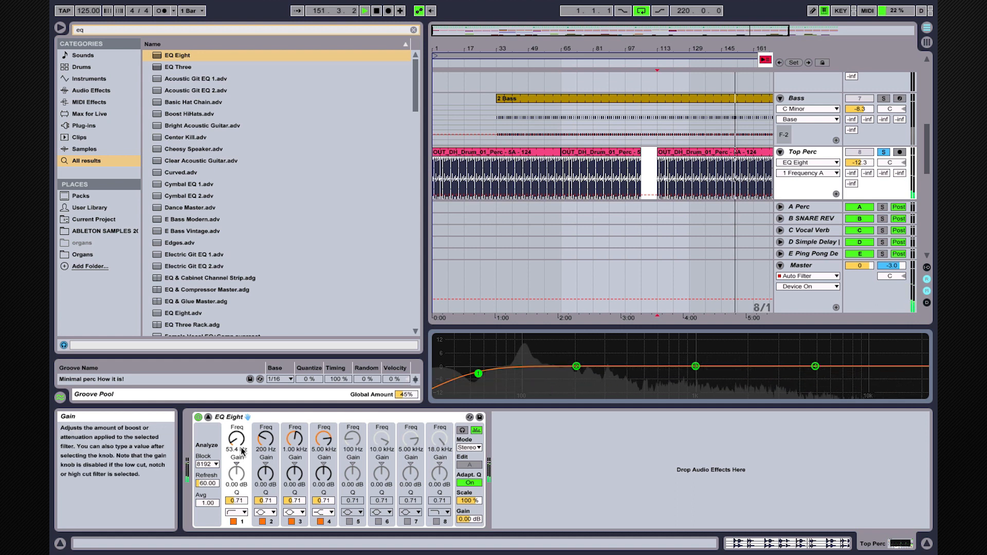
drag(235, 442, 235, 416)
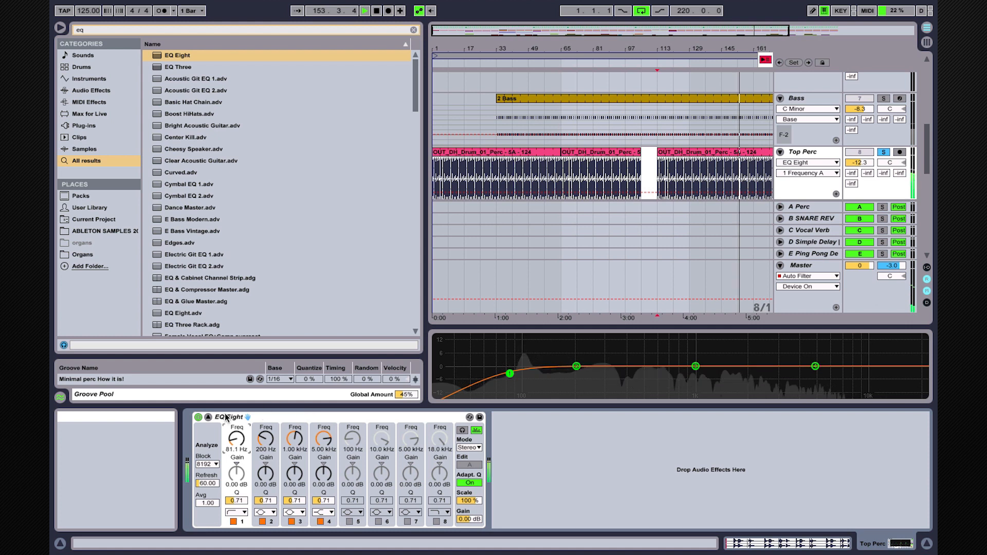
click(208, 417)
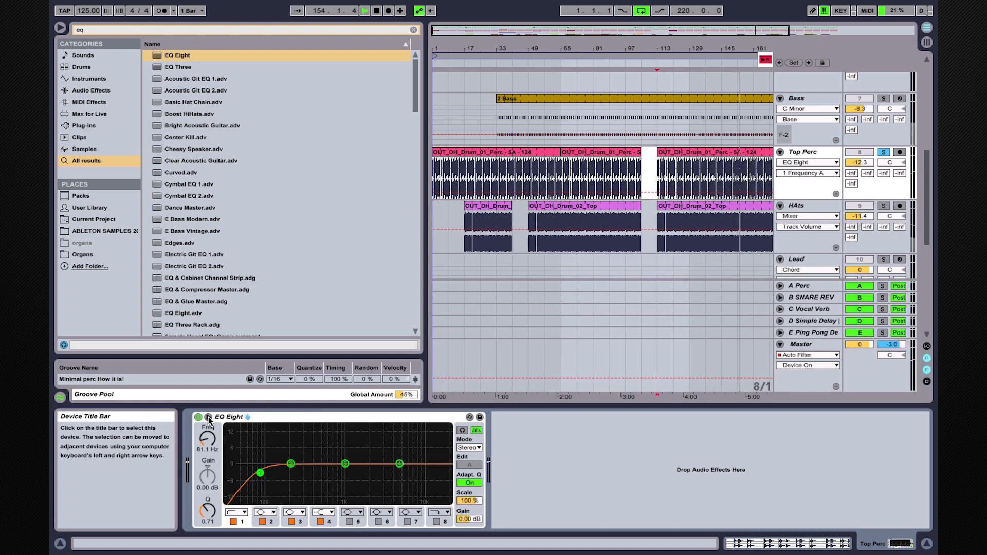
Step: Switch band 1 of the Top Perc EQ Eight to the steeper low-cut filter type
click(237, 512)
click(234, 448)
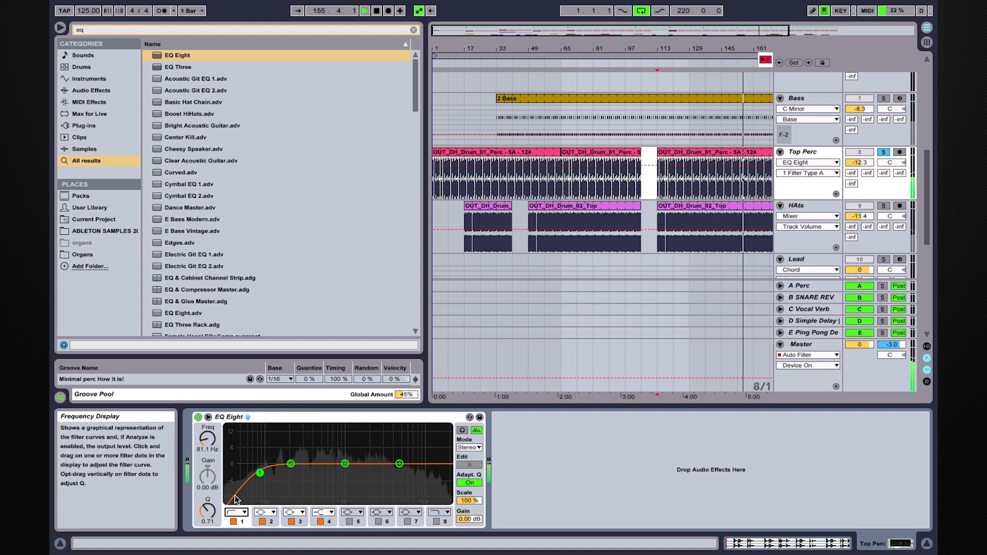
click(239, 513)
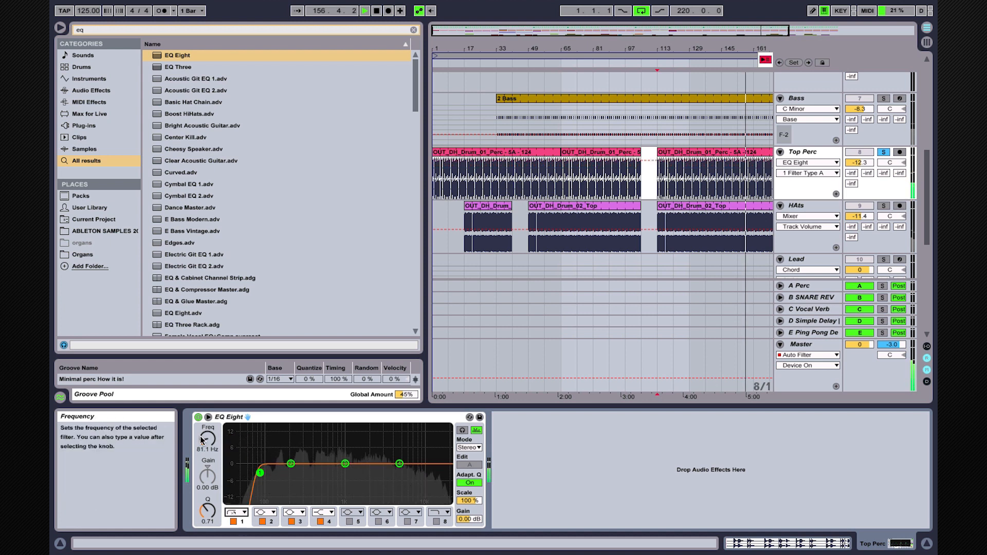
Step: Boost band 2 of the Top Perc EQ Eight by 3.33 dB at 96.6 Hz with Q 1.14, and slightly raise band 4
drag(290, 465, 266, 454)
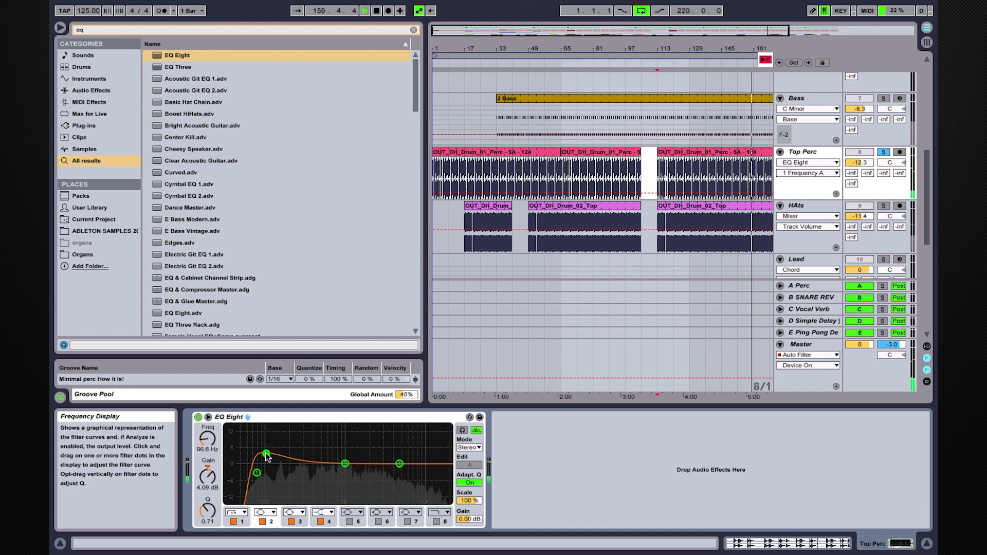
drag(207, 511, 207, 480)
click(207, 477)
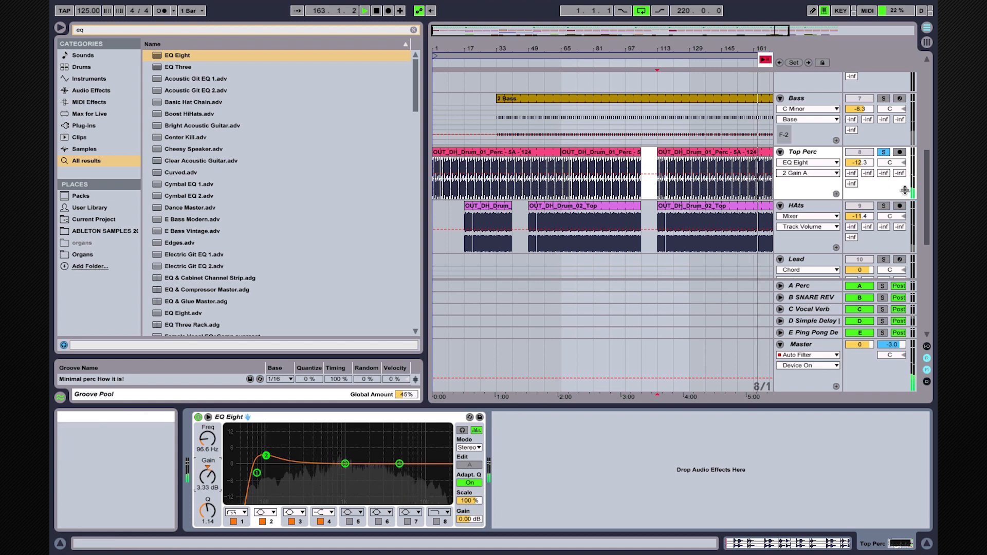
drag(400, 464, 401, 457)
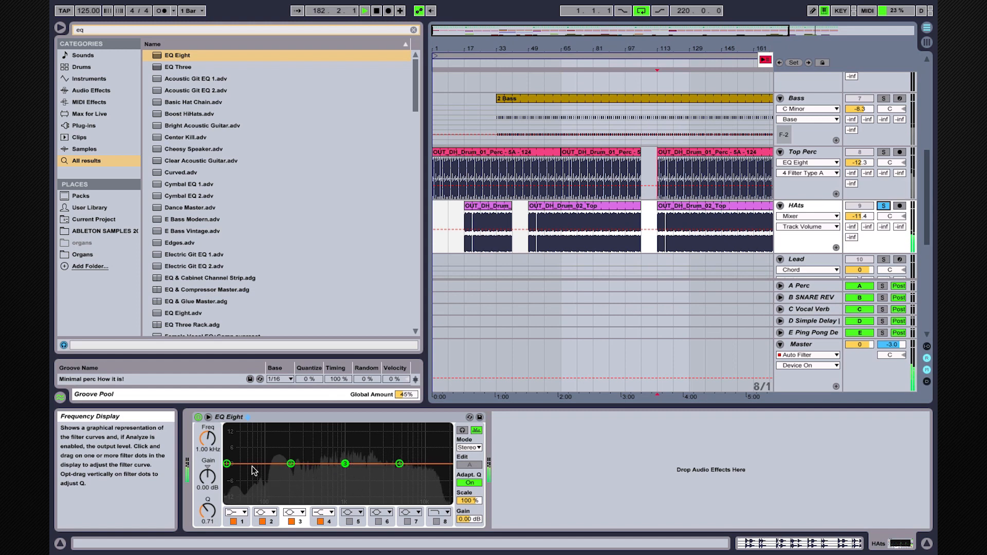
Step: Set band 1 of the HAts EQ Eight to a low-cut filter at about 534 Hz
click(237, 512)
click(232, 448)
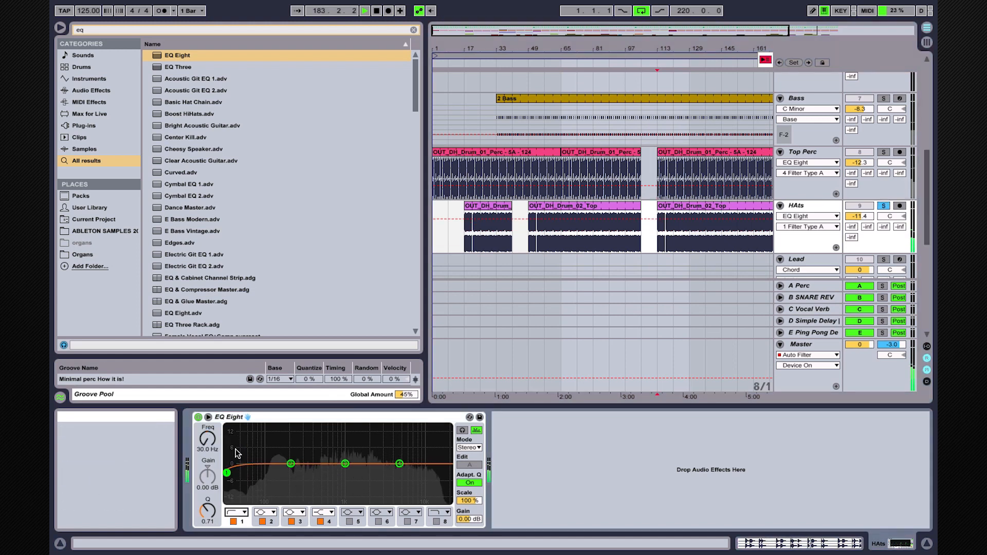
drag(208, 443, 208, 403)
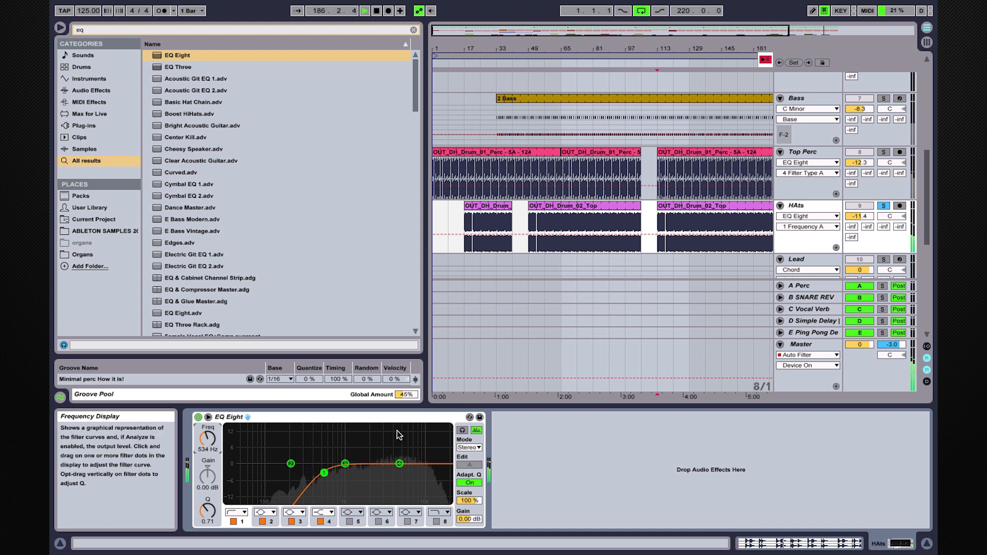
Step: Move band 4 of the HAts EQ Eight down to about 1 kHz with a slight boost, and adjust its Q and gain
drag(400, 464, 351, 456)
drag(207, 511, 207, 502)
click(205, 481)
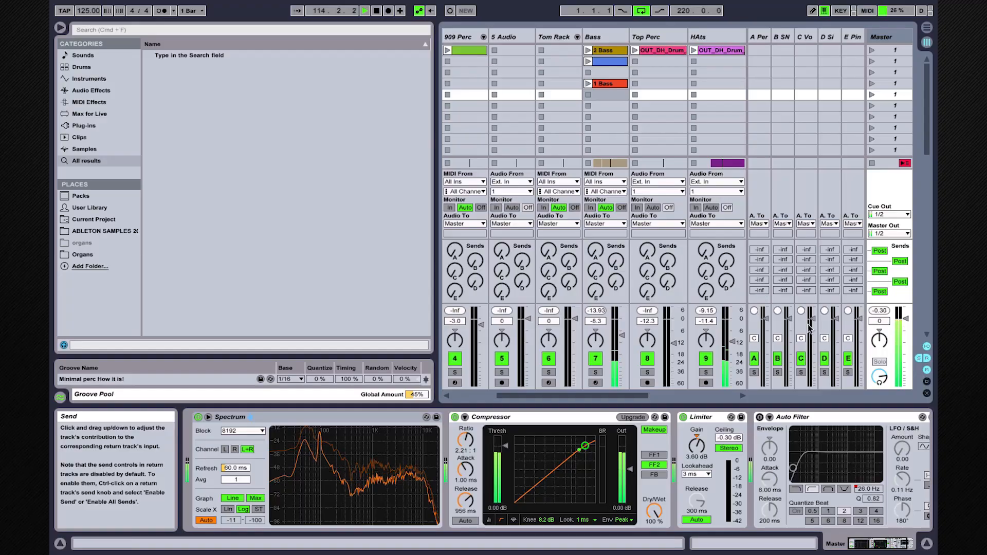
Step: Review the Master track's device chain and lower its Compressor threshold to about -13.8 dB
scroll(801, 508, right, 3)
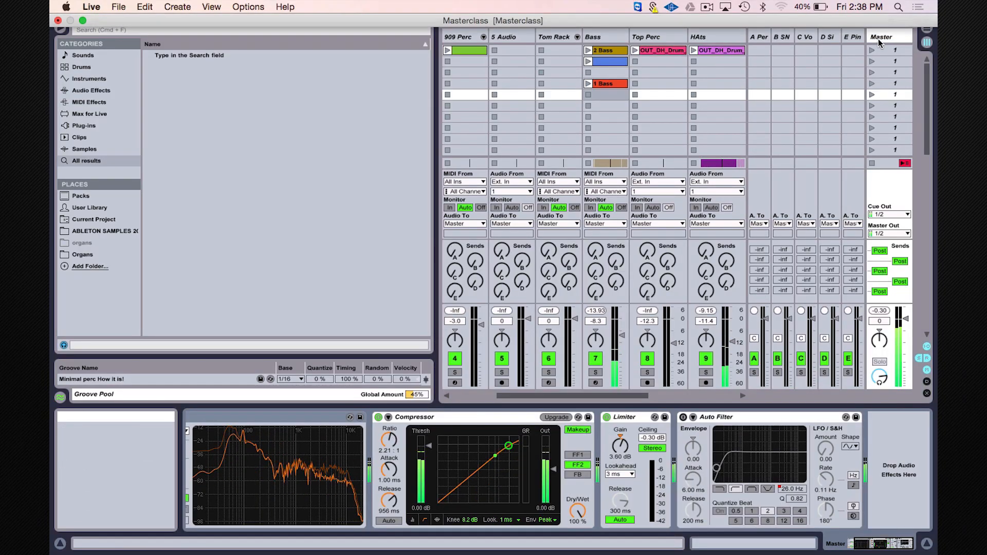
click(629, 420)
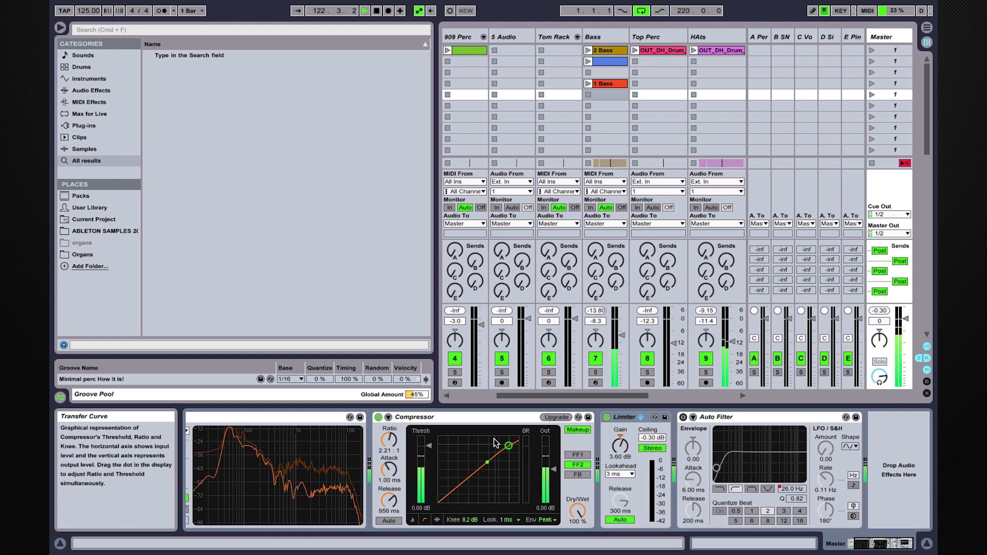
scroll(470, 446, left, 3)
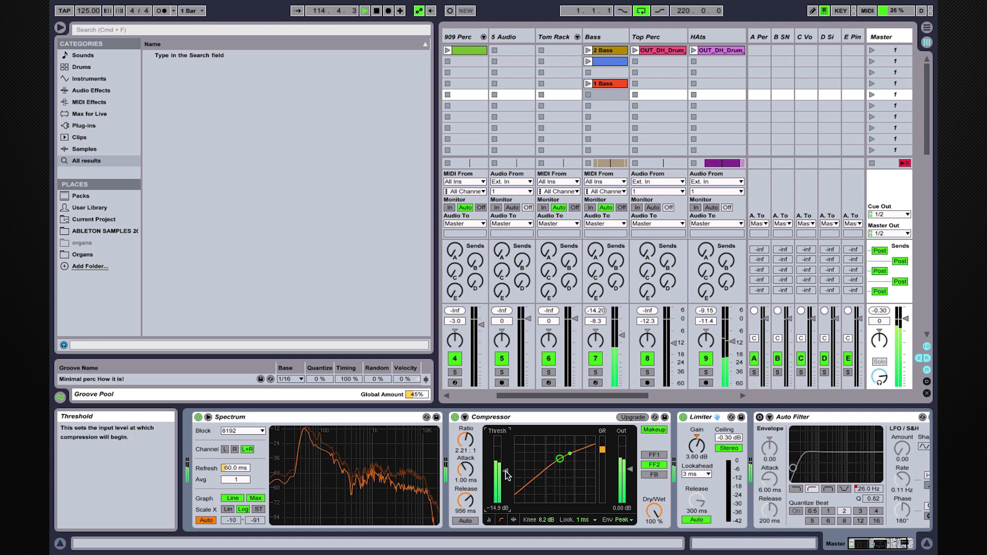
drag(505, 471, 505, 471)
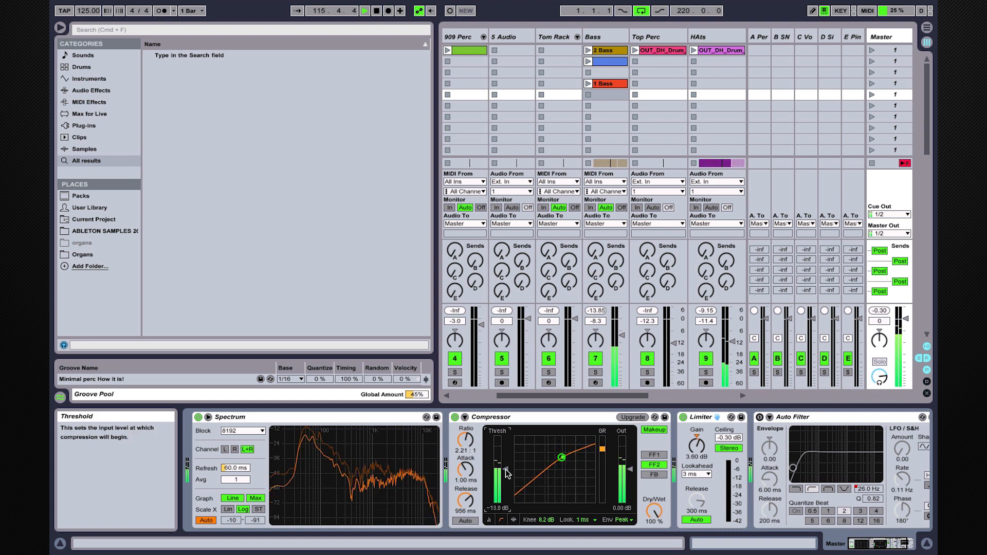